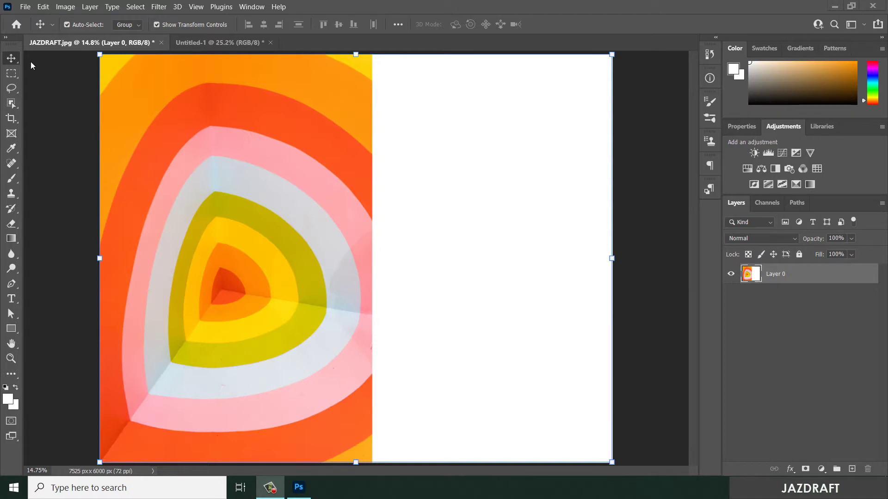
Step: Activate the Eyedropper tool and sample the yellow band of the artwork as the foreground color
left_click(11, 148)
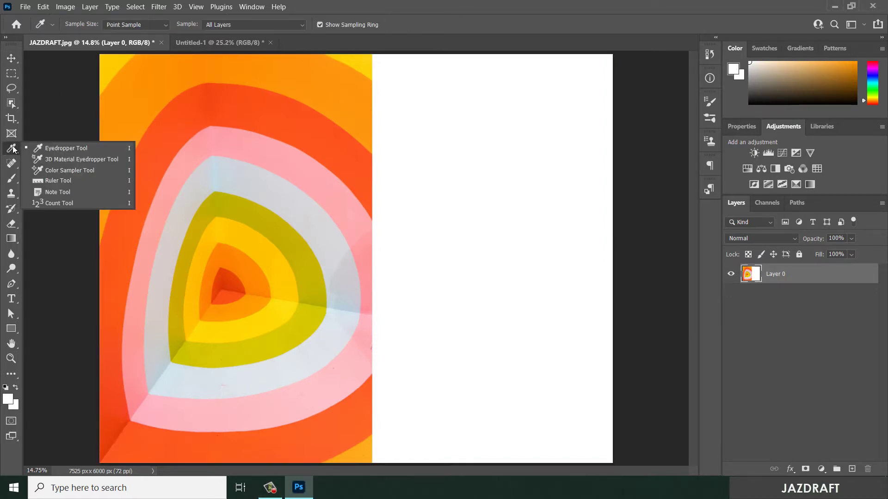
left_click(70, 149)
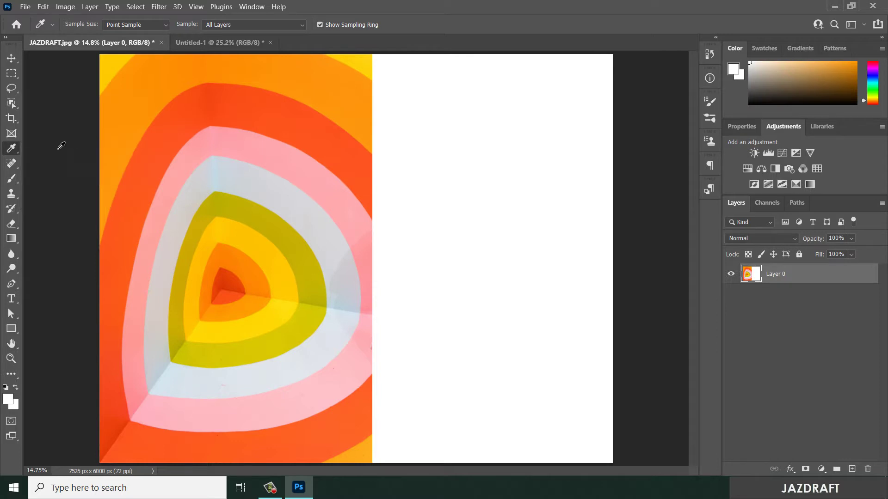
left_click(11, 149)
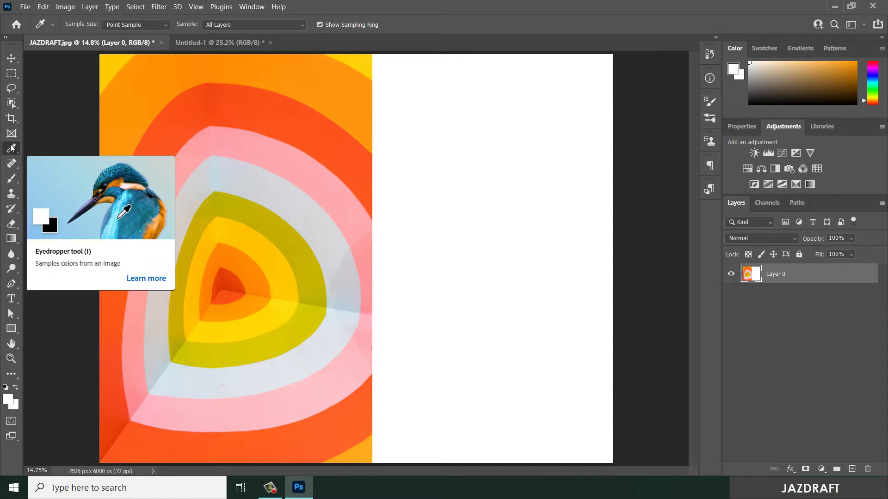
right_click(12, 148)
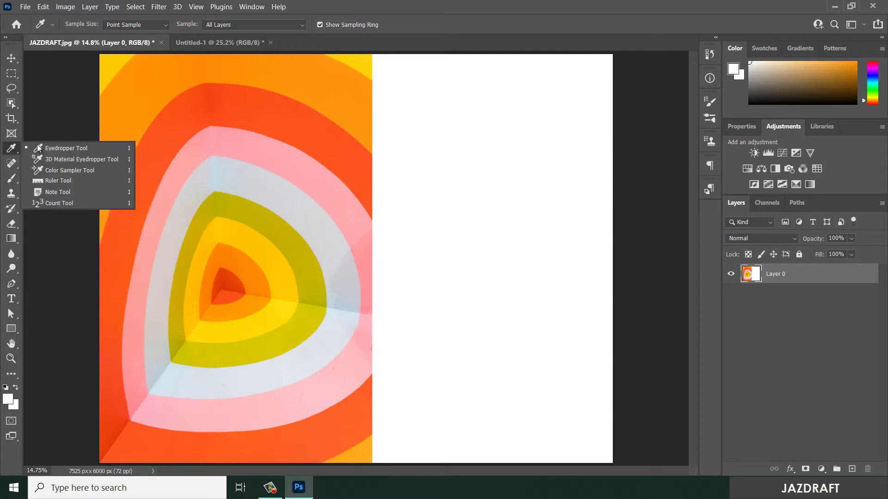
left_click(72, 149)
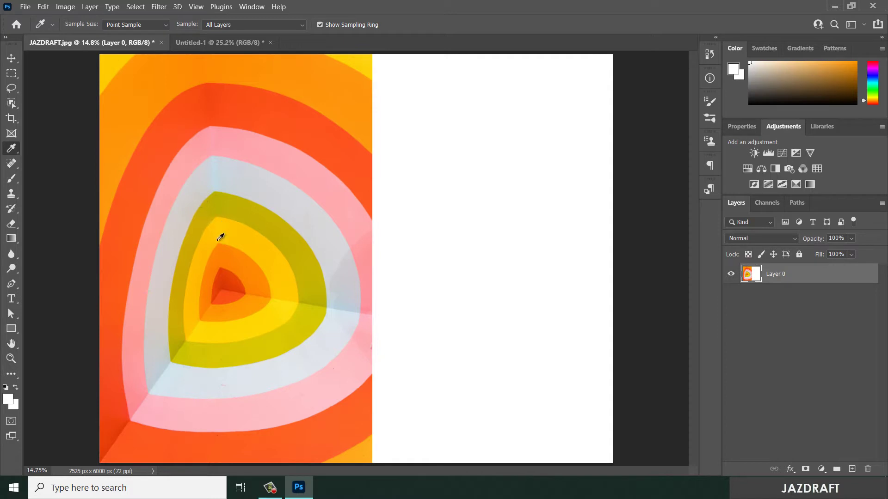
left_click(255, 243)
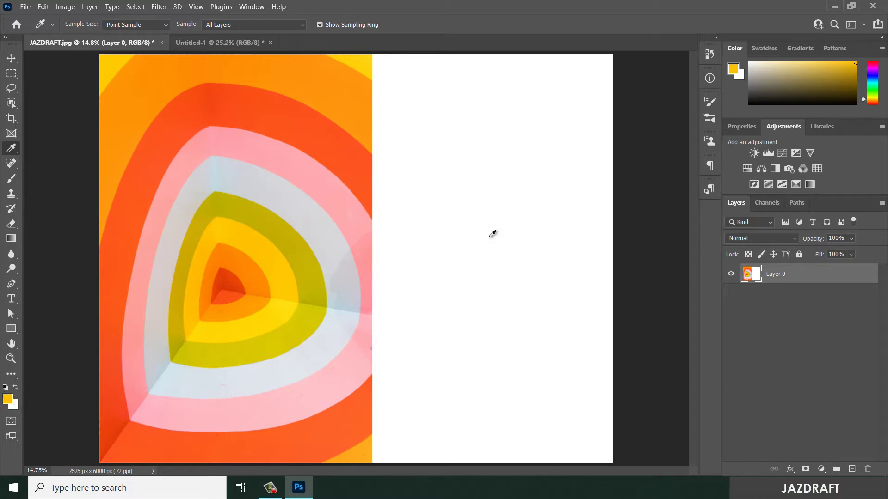
Step: Sample the olive, pale blue, pink and orange-red bands in turn, and finish on the yellow band
left_click(268, 217)
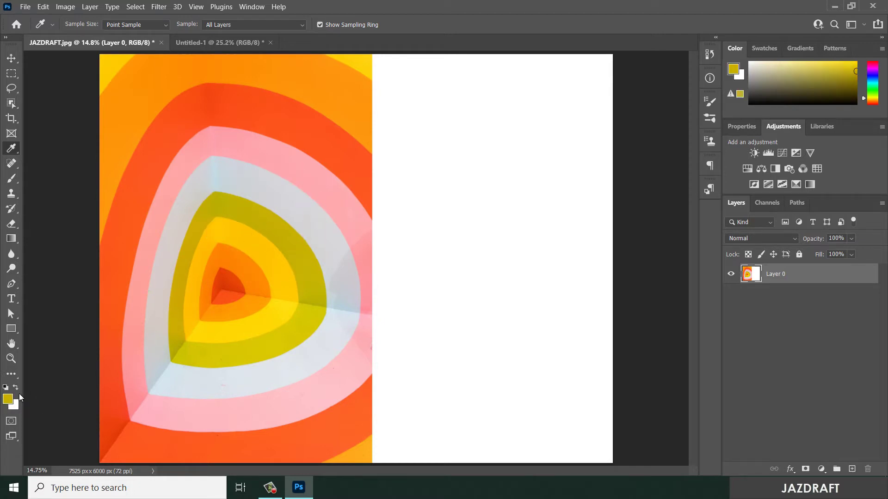
left_click(282, 187)
left_click(293, 152)
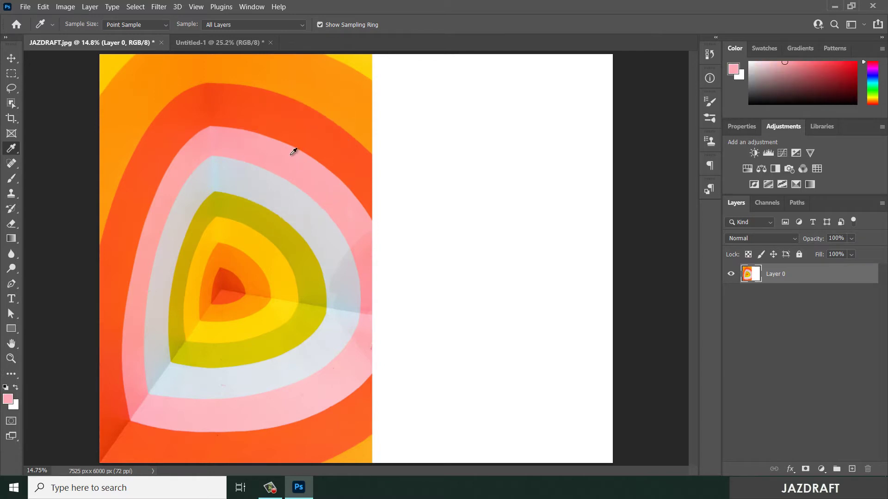
left_click(275, 121)
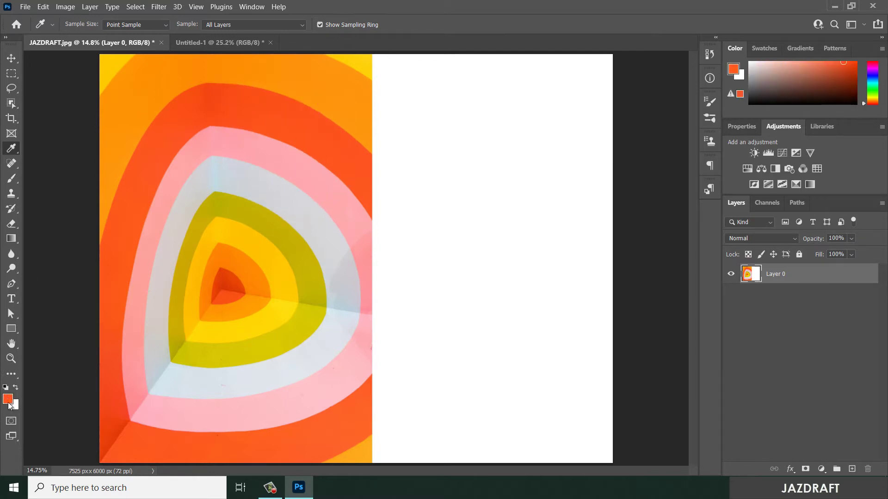
left_click(260, 249)
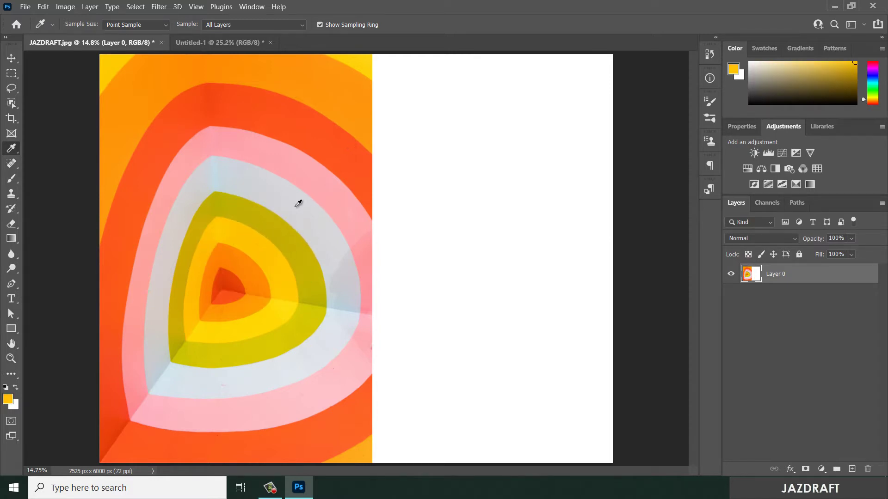
Step: Paint a thick yellow stroke with the Brush tool across the upper part of the white area
left_click(12, 179)
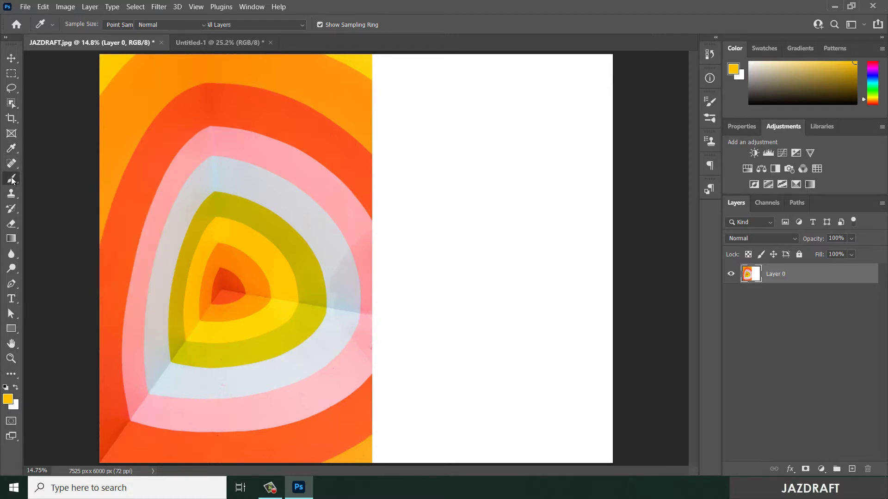
left_click(419, 164)
mouse_move(465, 164)
left_mouse_down()
mouse_move(538, 168)
mouse_move(545, 183)
mouse_move(466, 178)
left_mouse_up()
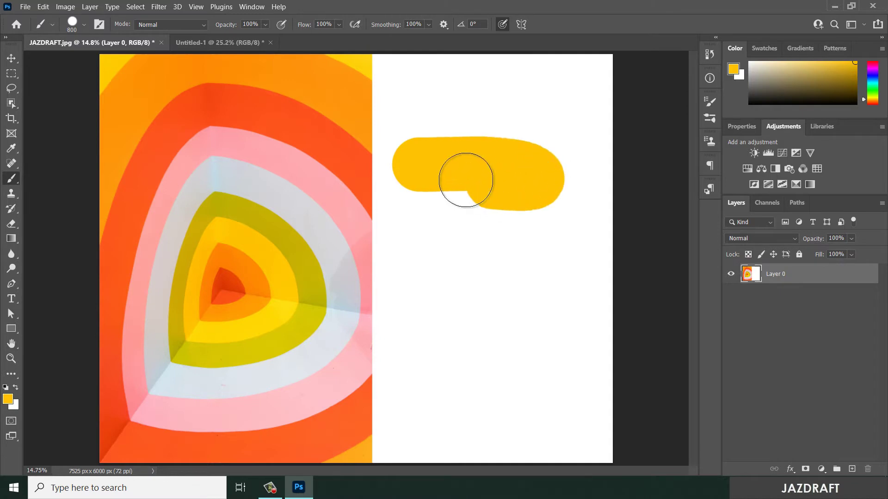
Step: Sample the orange-red band and brush a stroke in that color below the yellow one
left_click(11, 148)
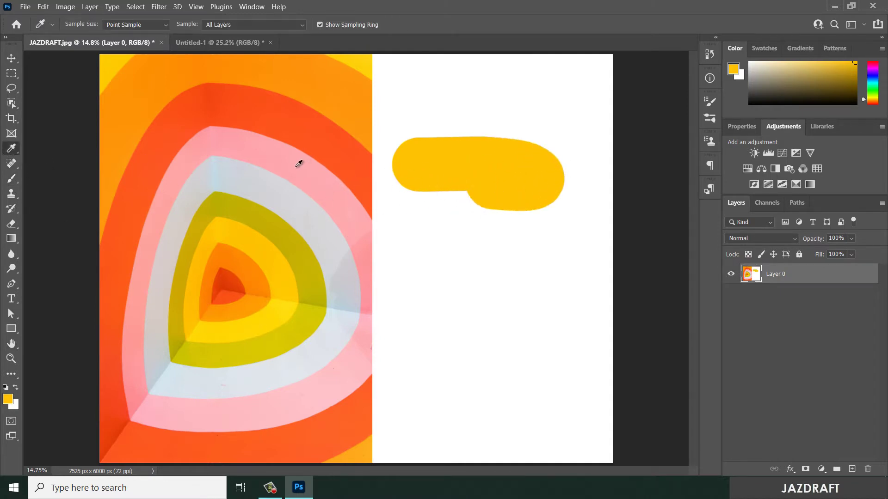
left_click(293, 116)
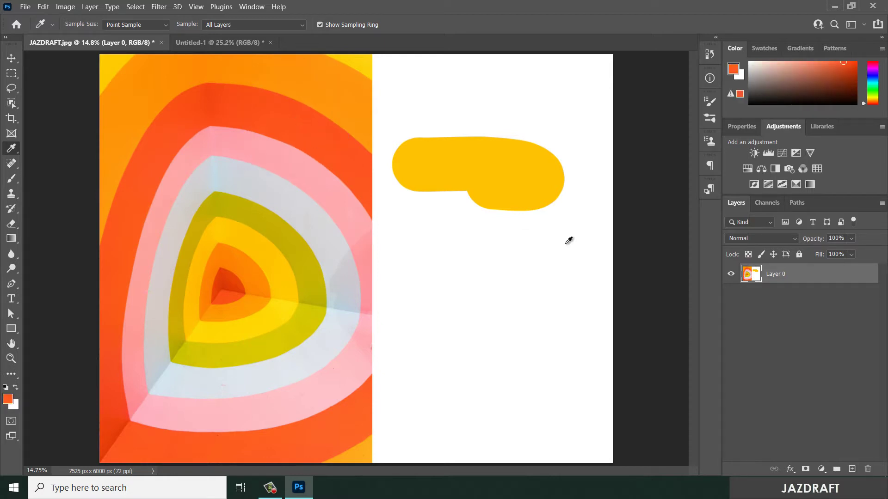
left_click(286, 115)
left_click(11, 178)
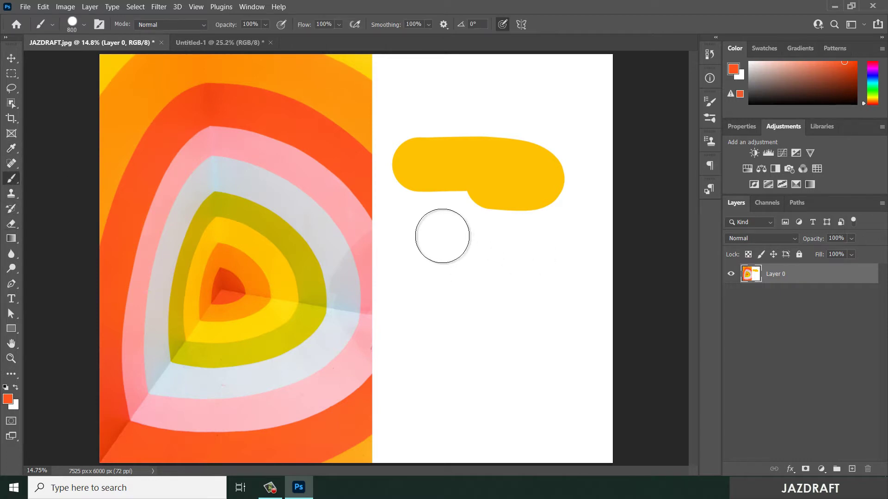
mouse_move(442, 236)
left_mouse_down()
mouse_move(525, 250)
mouse_move(499, 257)
left_mouse_up()
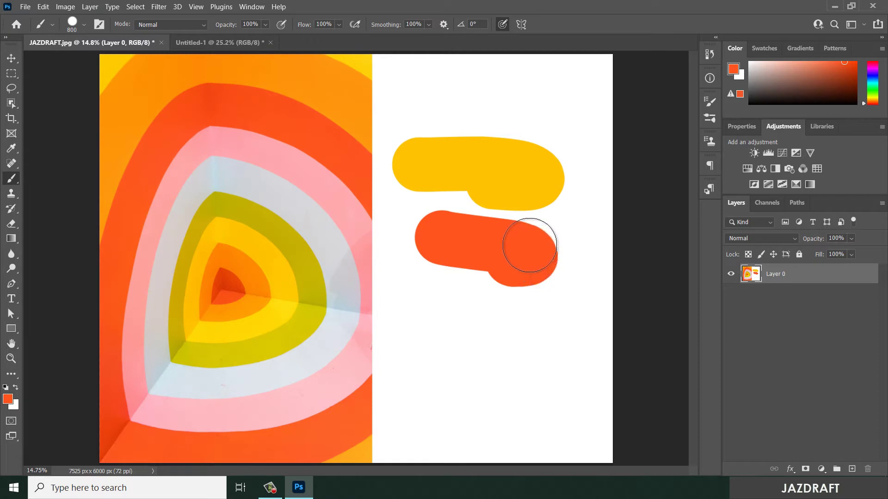
Step: Undo both the orange-red and the yellow brush strokes
key("ctrl+z")
key("ctrl+z")
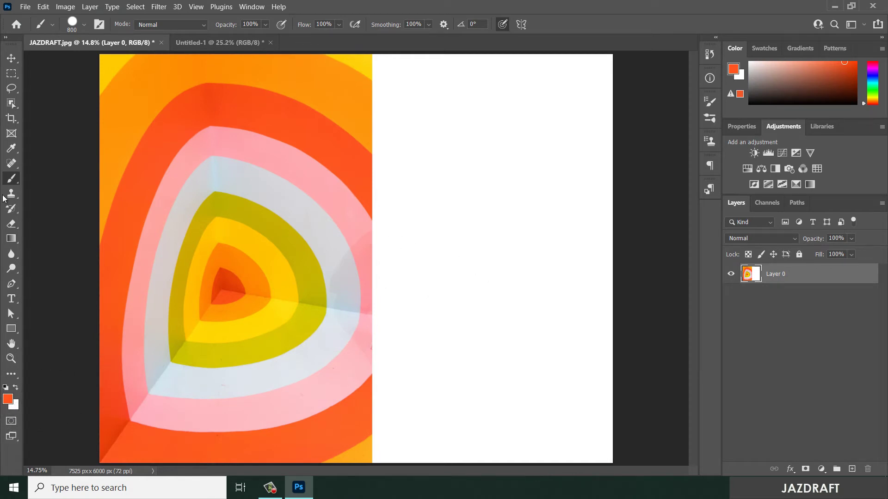
Step: Set the background color to the olive green band using the Eyedropper tool
left_click(12, 148)
left_click(60, 149)
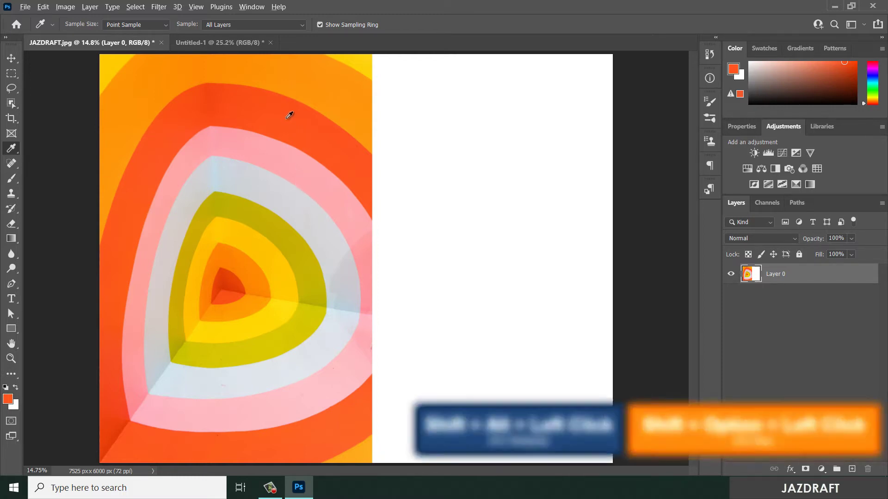
left_click(265, 213, "alt")
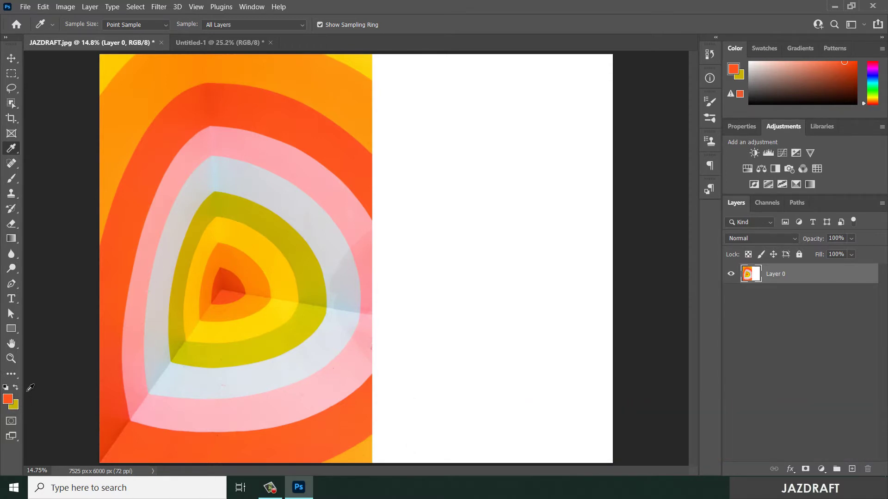
Step: Pick a blue and then a bright red foreground color with the on-canvas HUD color picker
right_click(312, 333, "alt+shift")
mouse_move(342, 328)
left_mouse_down()
mouse_move(340, 362)
mouse_move(347, 337)
mouse_move(263, 362)
mouse_move(348, 368)
mouse_move(348, 386)
mouse_move(346, 361)
left_mouse_up()
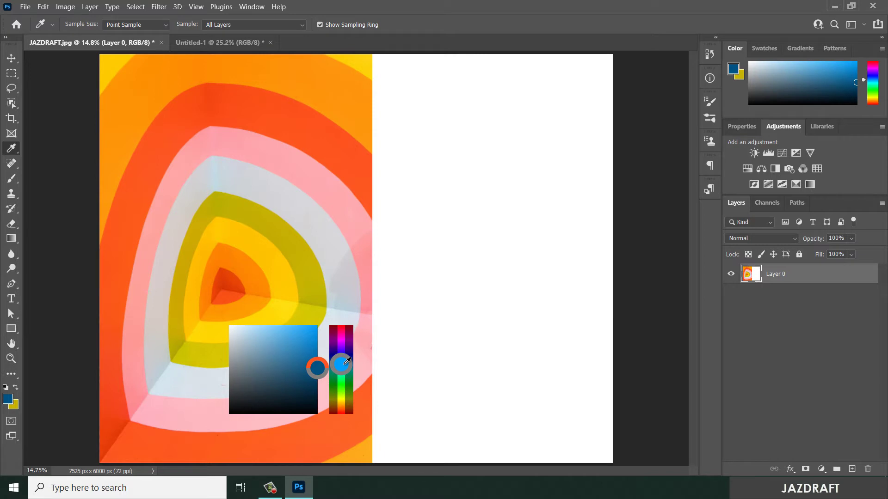
mouse_move(347, 361)
left_mouse_down()
mouse_move(345, 381)
mouse_move(259, 359)
mouse_move(346, 363)
mouse_move(347, 409)
mouse_move(347, 327)
mouse_move(307, 324)
mouse_move(317, 324)
left_mouse_up()
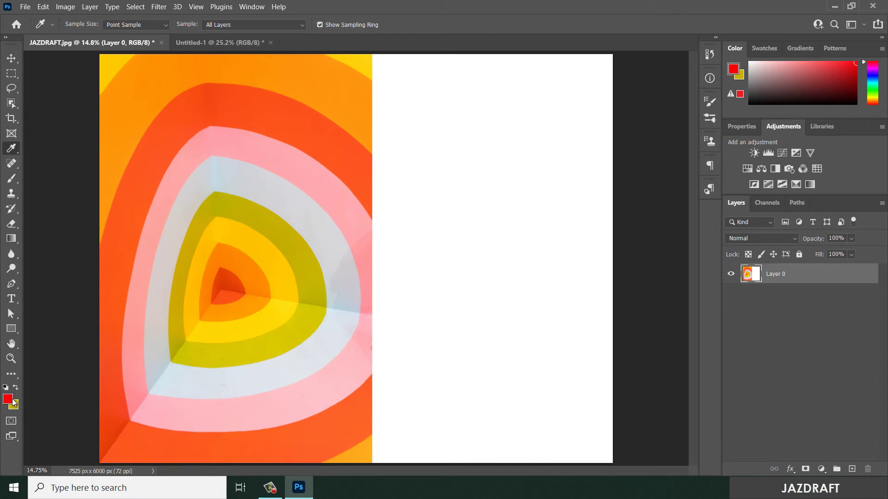
Step: Brush a bright red stroke across the white area and undo it
left_click(12, 178)
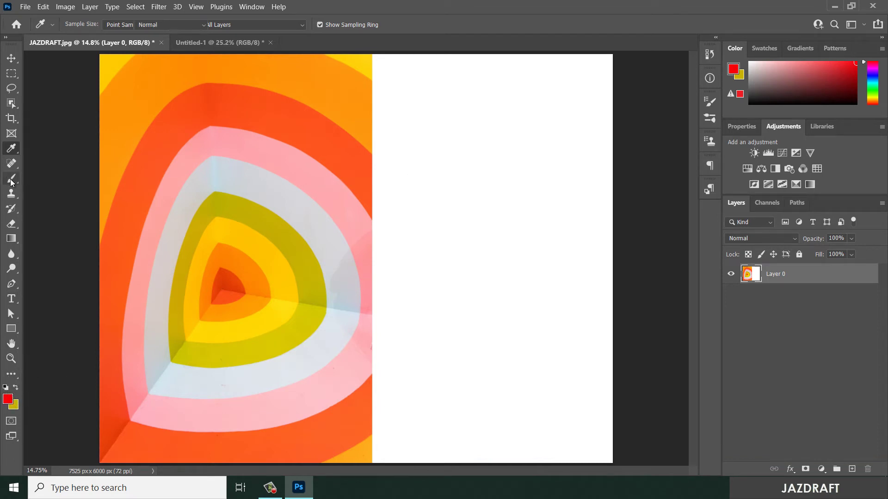
mouse_move(425, 146)
left_mouse_down()
mouse_move(495, 145)
mouse_move(525, 157)
mouse_move(534, 176)
left_mouse_up()
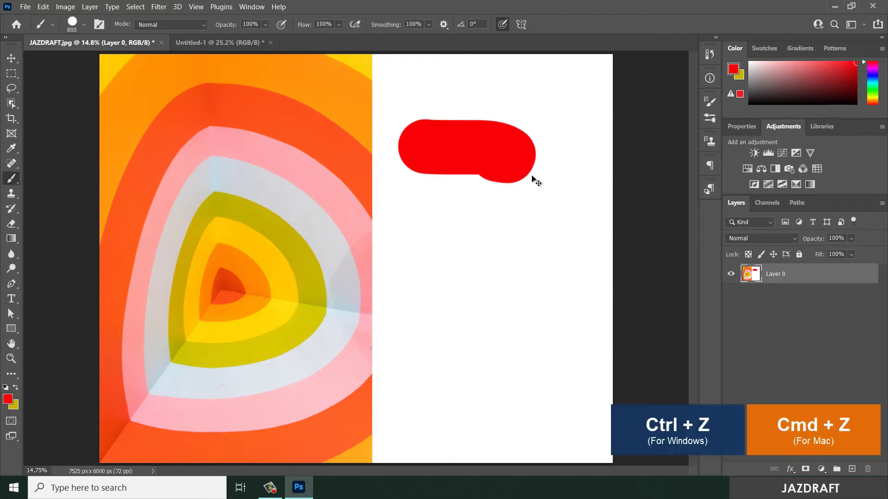
key("ctrl+z")
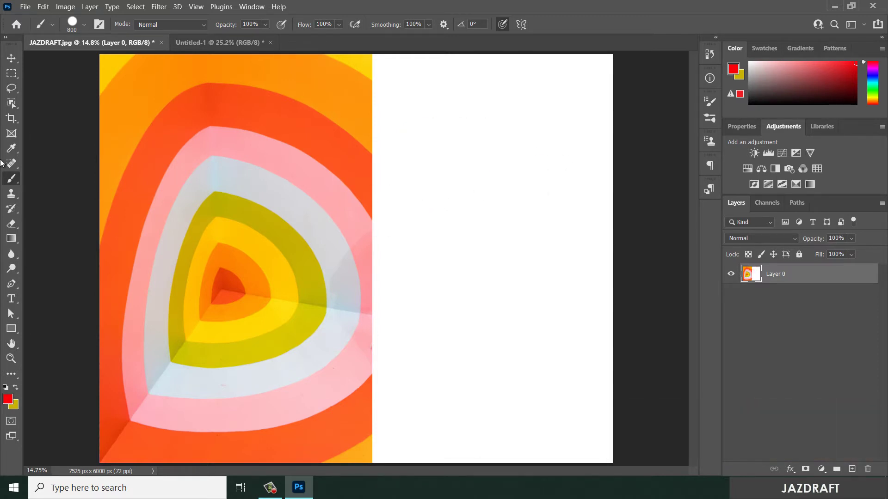
Step: Reactivate the Eyedropper tool, and shrink and reposition the program window so the desktop wallpaper is exposed beside it
left_click(19, 152)
left_click(48, 147)
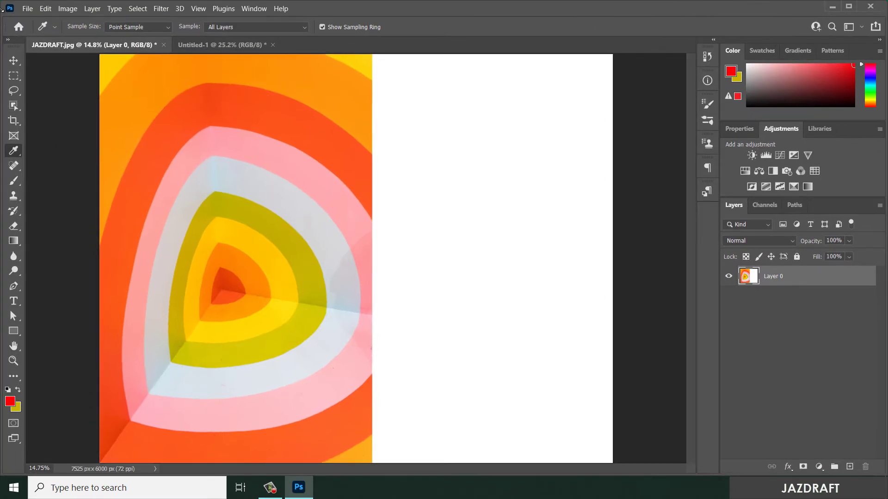
double_click(268, 4)
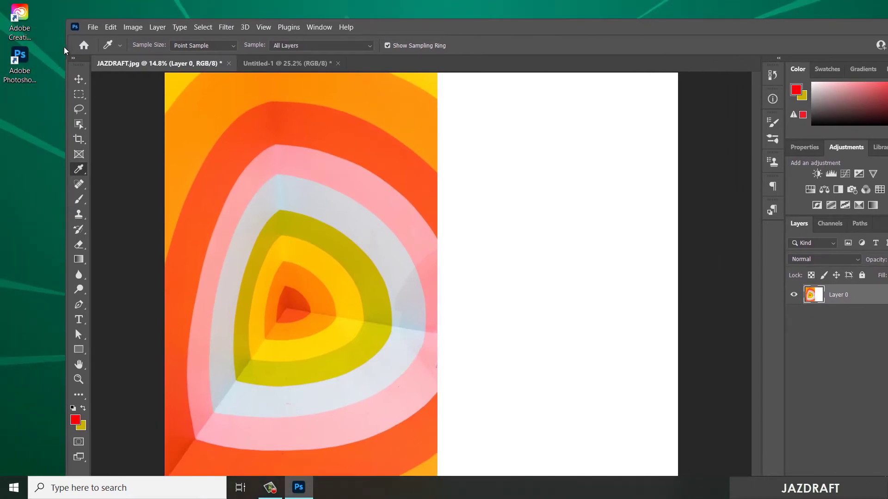
left_click_drag(65, 44, 287, 44)
left_click_drag(615, 29, 331, 16)
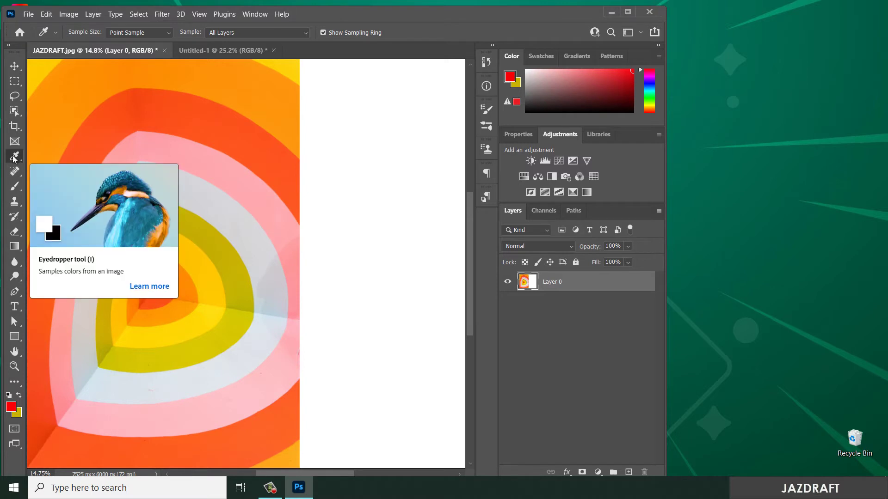
Step: Sample colors beyond the canvas from the interface and desktop wallpaper, end on the white area, and maximize the window
left_click_drag(226, 126, 575, 344)
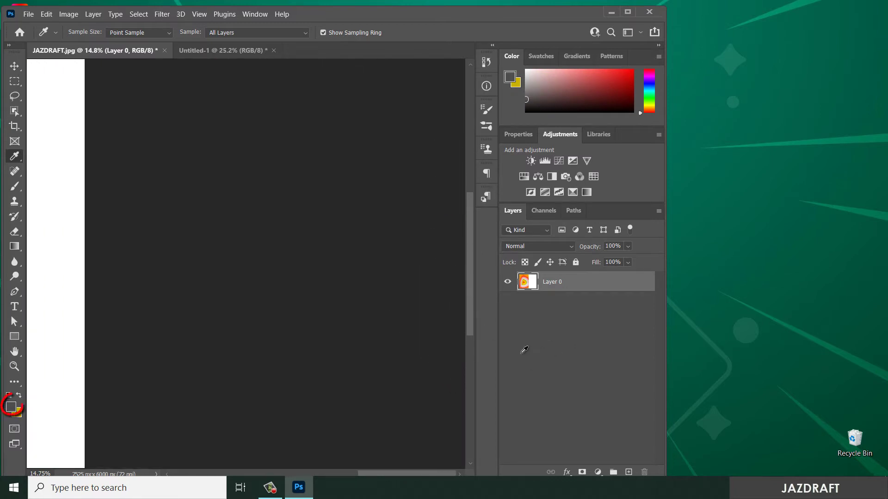
left_click_drag(516, 330, 564, 317)
mouse_move(647, 321)
left_mouse_down()
mouse_move(753, 326)
mouse_move(746, 250)
left_mouse_up()
mouse_move(740, 198)
left_mouse_down()
mouse_move(734, 169)
mouse_move(839, 319)
mouse_move(873, 421)
mouse_move(855, 436)
mouse_move(846, 398)
mouse_move(778, 296)
mouse_move(749, 291)
mouse_move(818, 301)
mouse_move(763, 323)
mouse_move(785, 347)
mouse_move(162, 309)
left_mouse_up()
left_click_drag(78, 298, 79, 298)
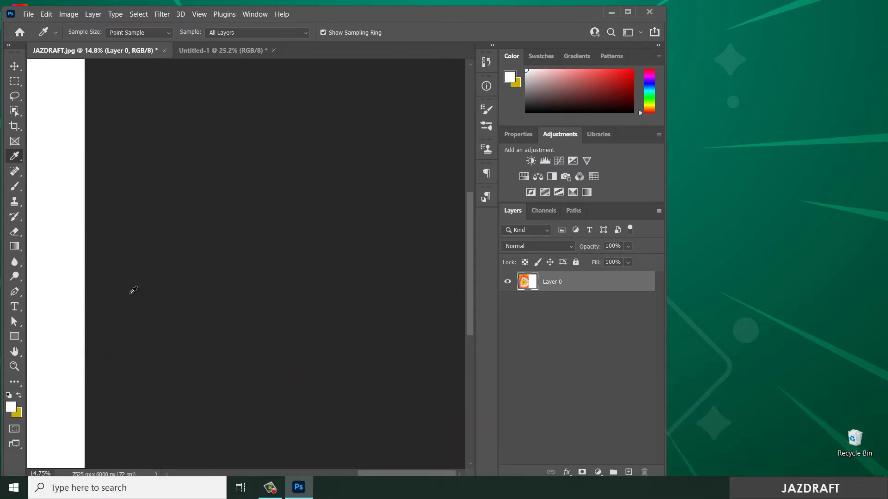
left_click(627, 13)
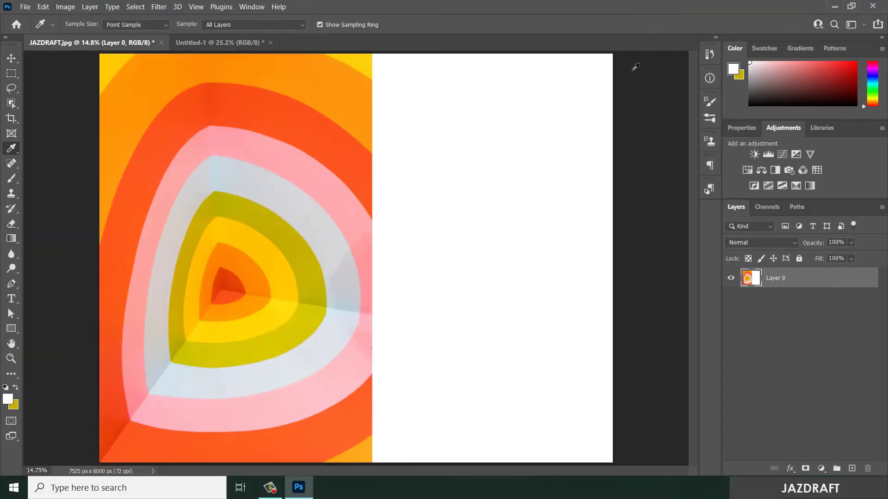
Step: Sample the orange-red band using the precise crosshair cursor, and restore the standard eyedropper cursor
key("Caps_Lock")
key("Caps_Lock")
key("Caps_Lock")
left_click(319, 139)
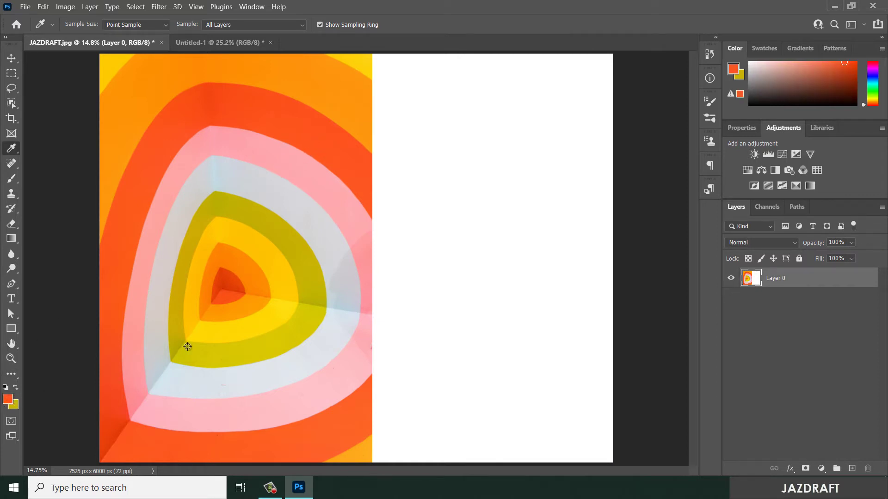
key("Caps_Lock")
Step: Sample the pink band with Show Sampling Ring turned off, and turn the ring back on to sample pink and orange-red
left_click(338, 25)
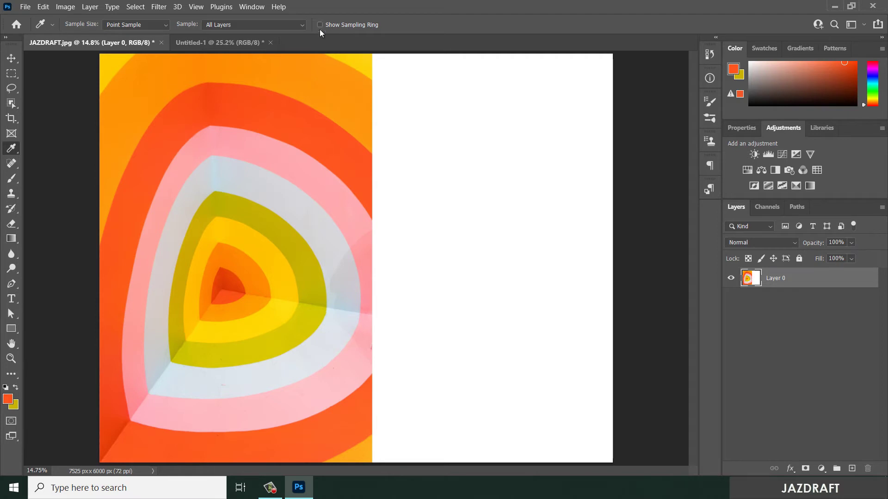
left_click(290, 144)
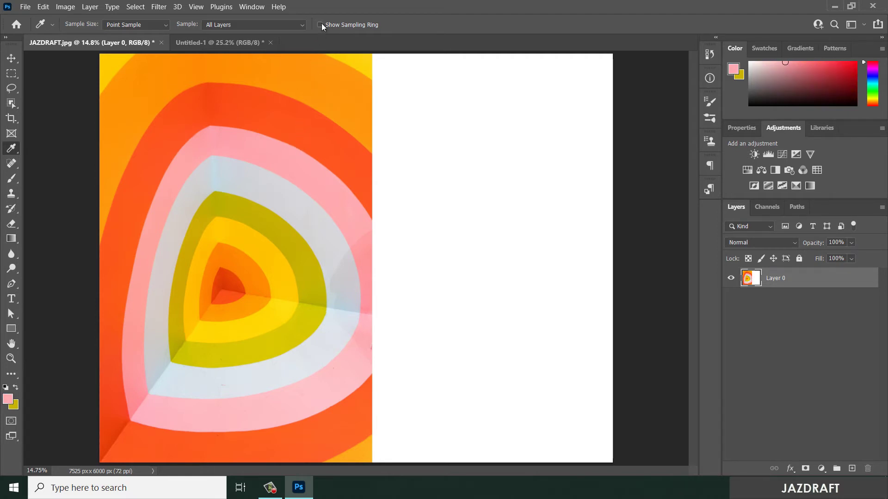
mouse_move(304, 164)
left_mouse_down()
mouse_move(321, 174)
mouse_move(362, 153)
mouse_move(318, 166)
mouse_move(323, 177)
mouse_move(316, 171)
left_mouse_up()
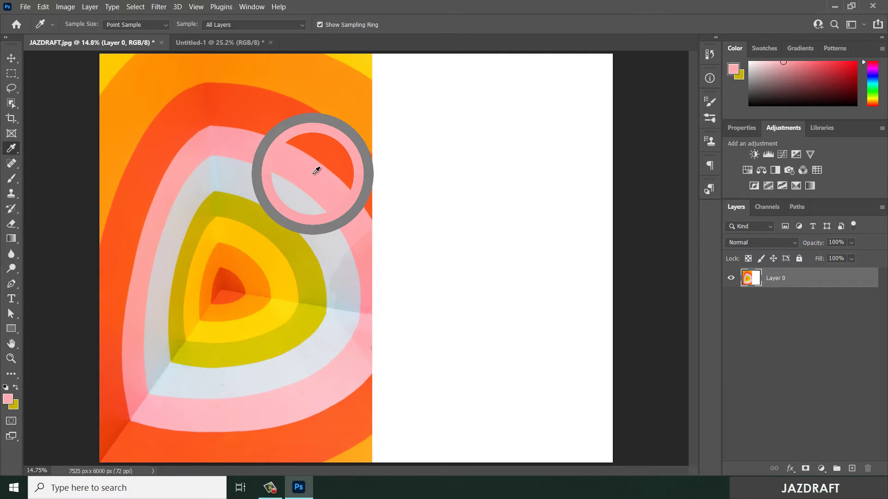
left_click_drag(316, 171, 307, 123)
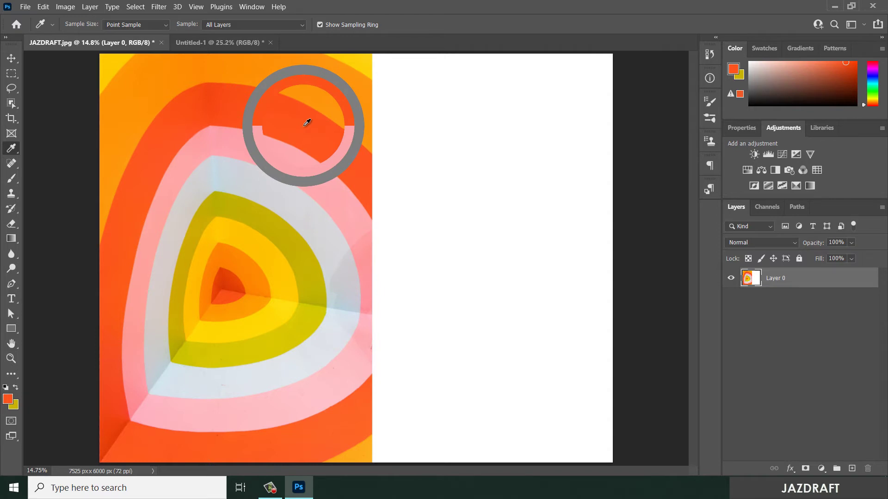
Step: Sample the orange, pink and light grey bands in turn with the sampling ring shown
left_click_drag(307, 123, 333, 93)
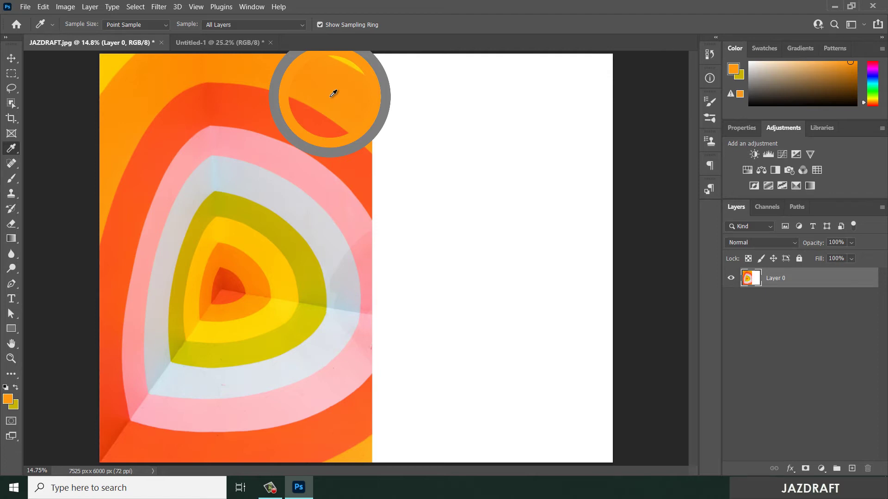
left_click_drag(334, 93, 315, 171)
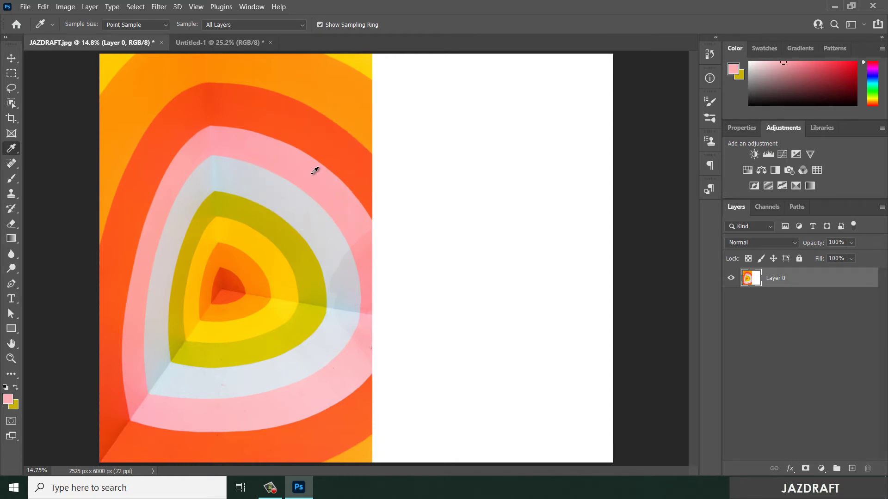
left_click_drag(314, 172, 306, 203)
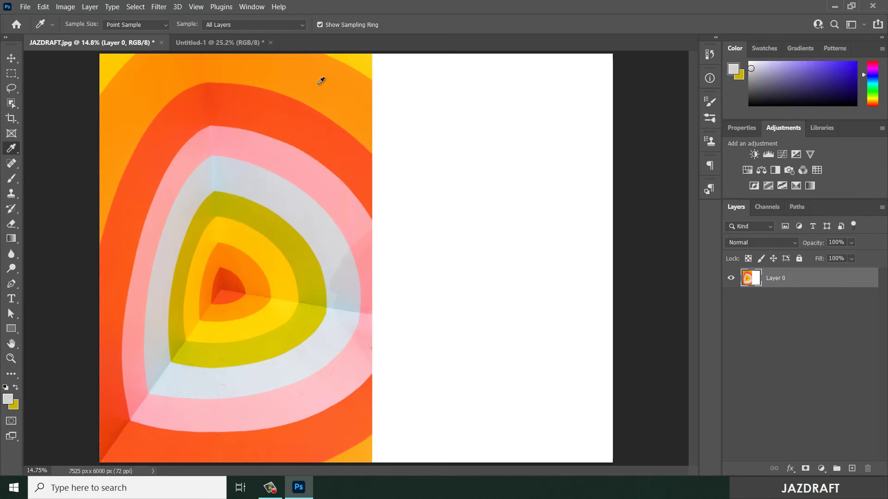
key("ctrl+a")
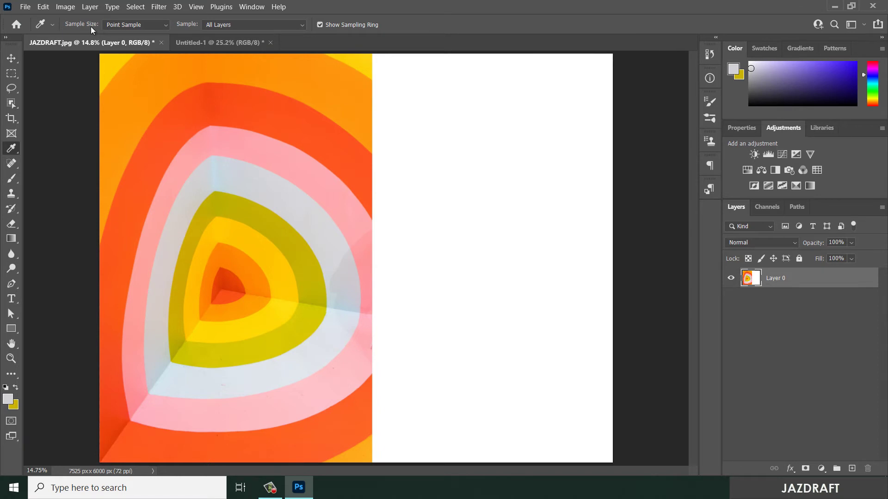
Step: Keep Sample Size at Point Sample and sample a single pink pixel right beside the white area at 3200% magnification
left_click(134, 26)
left_click(141, 25)
left_click(149, 26)
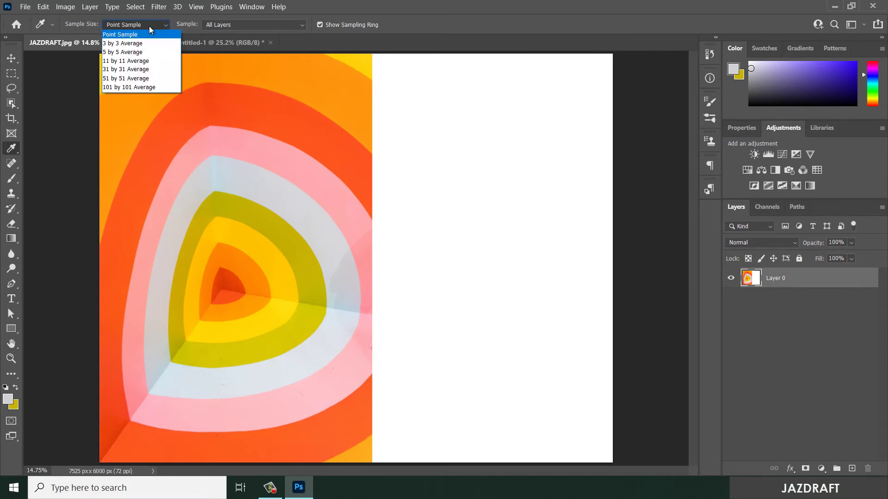
left_click(149, 27)
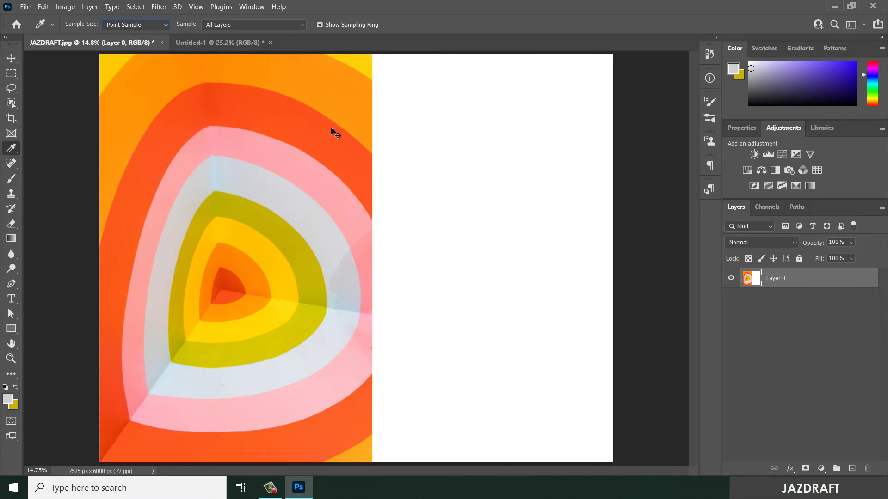
key("ctrl+equal")
key("ctrl+equal")
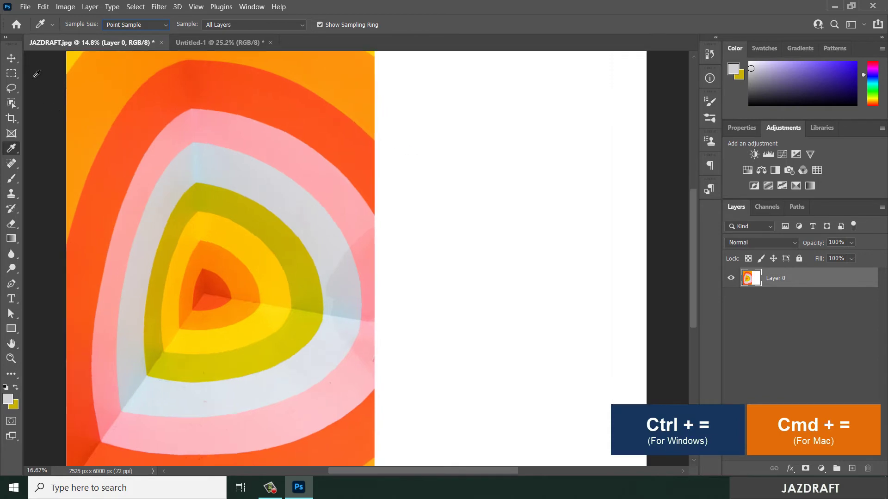
key("ctrl+equal")
key("ctrl+equal")
key("ctrl+equal")
key("ctrl+equal")
key("ctrl+equal")
key("ctrl+equal")
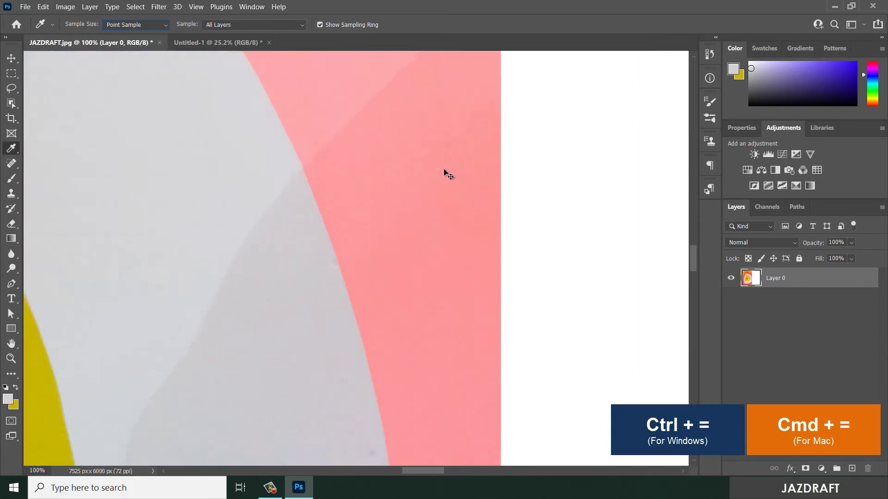
key("ctrl+equal")
key("ctrl+equal")
left_click_drag(523, 240, 168, 199)
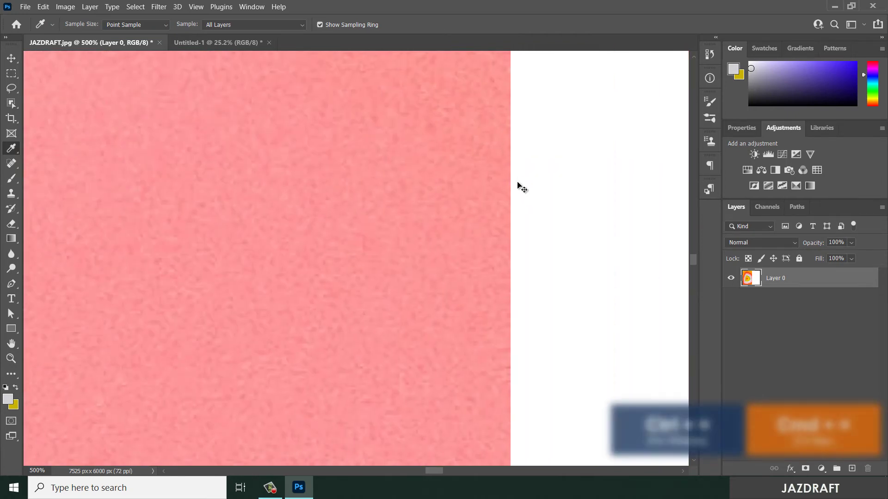
key("ctrl+equal")
key("ctrl+equal")
key("ctrl+equal")
key("ctrl+equal")
scroll(577, 202, "right", 5)
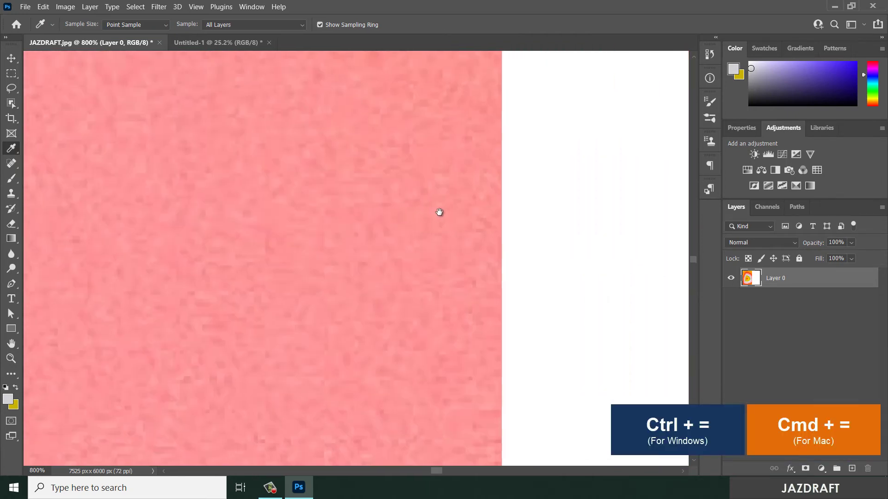
key("ctrl+equal")
key("ctrl+equal")
key("ctrl+equal")
key("ctrl+equal")
key("ctrl+equal")
key("ctrl+equal")
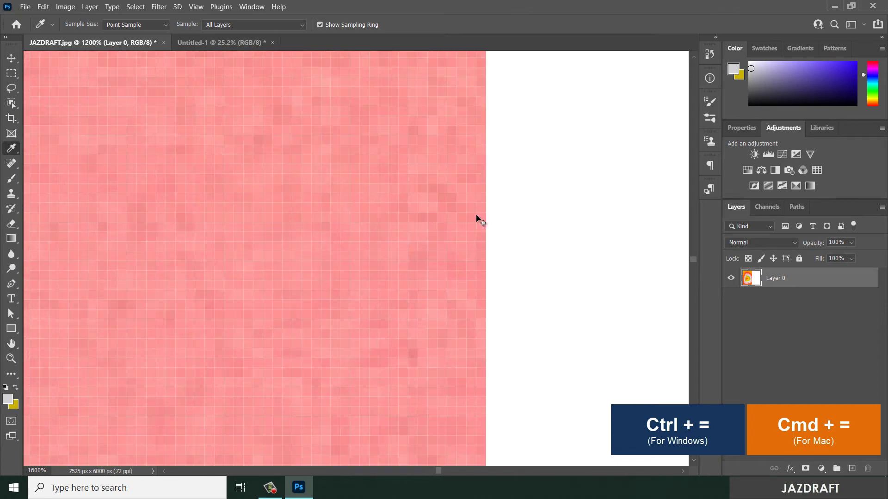
key("ctrl+minus")
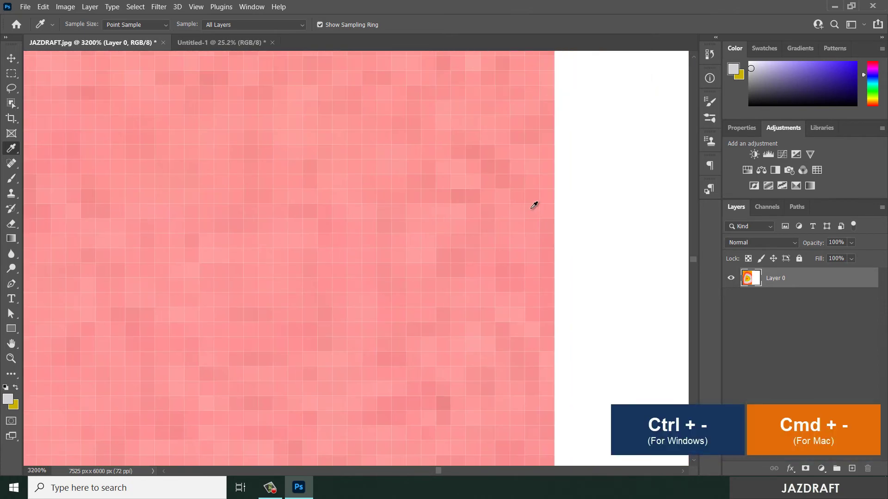
left_click(551, 194)
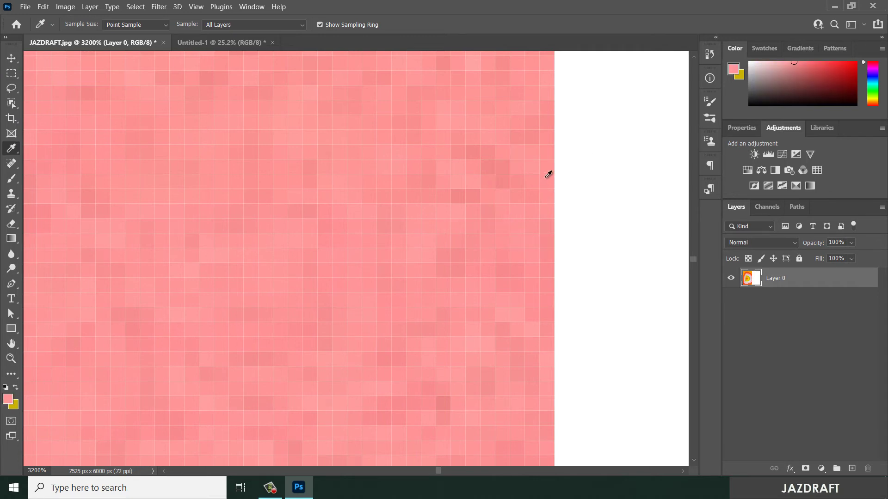
Step: Set Sample Size to 3 by 3 Average and sample several pink pixels along the border with the white area
left_click(164, 25)
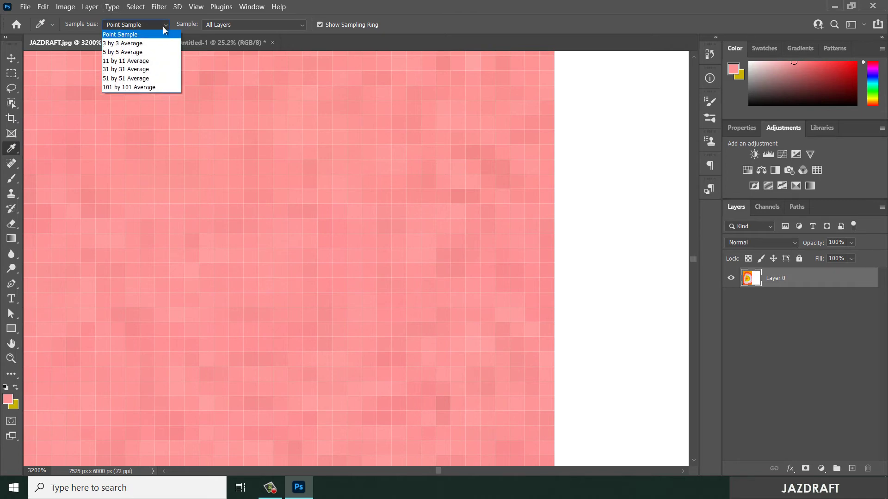
left_click(141, 41)
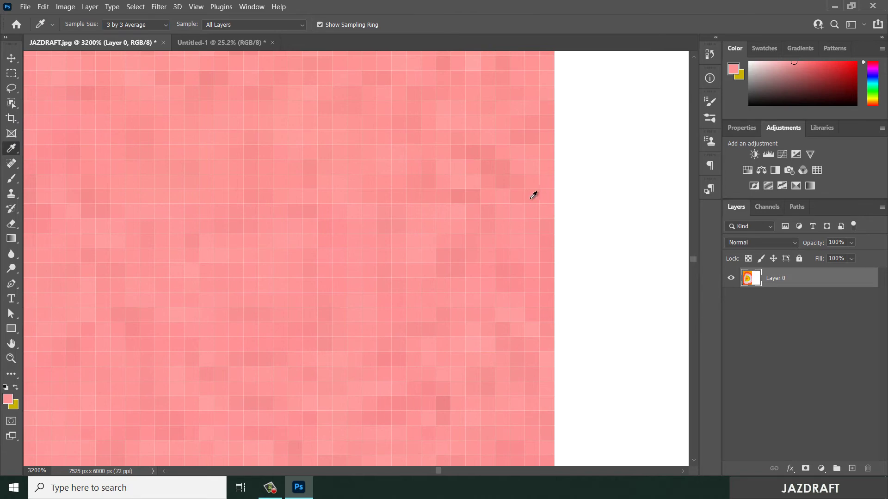
scroll(487, 250, "down", 2)
scroll(491, 247, "up", 2)
left_click(551, 210)
left_click(552, 220)
left_click(553, 227)
left_click(566, 225)
left_click(528, 214)
Step: Set Sample Size to 101 by 101 Average and sample the pink area and the boundary between the grey and pink bands
left_click(129, 27)
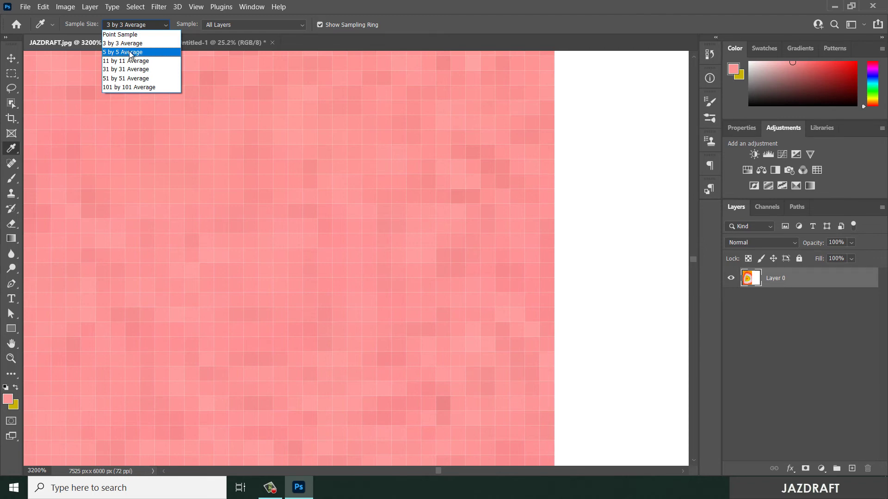
left_click(119, 87)
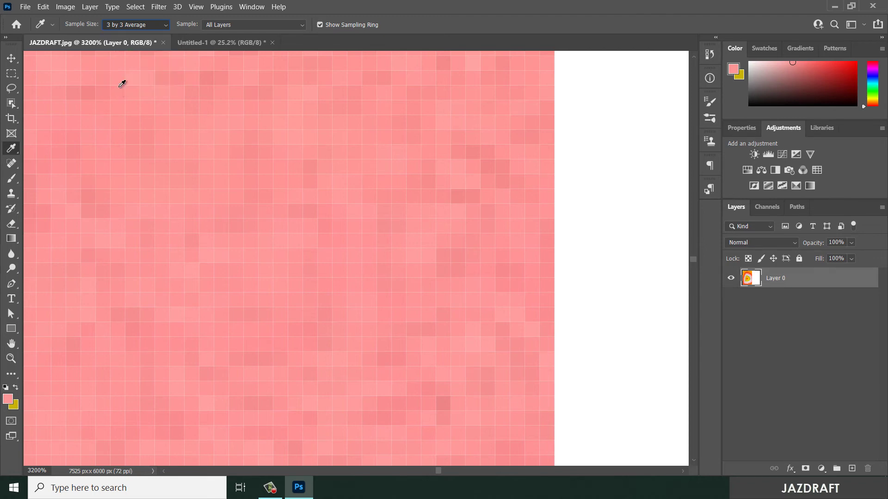
left_click(405, 196)
left_click(402, 196)
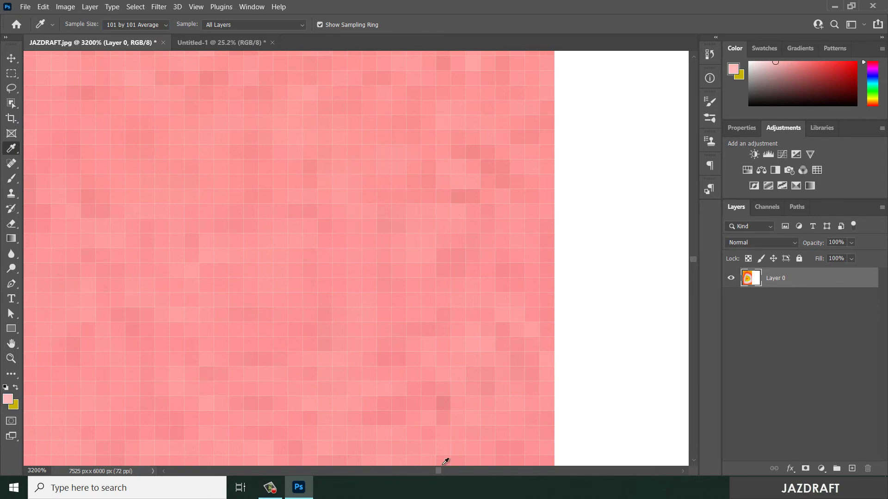
left_click_drag(438, 471, 419, 468)
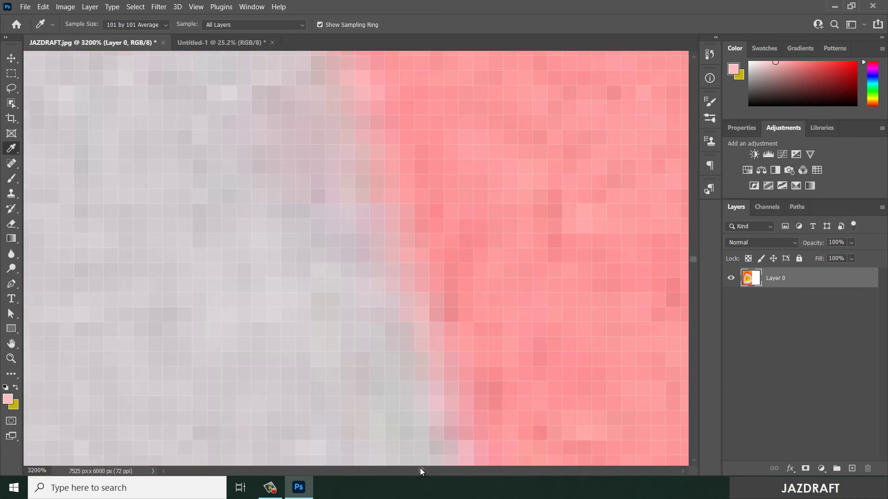
left_click(411, 269)
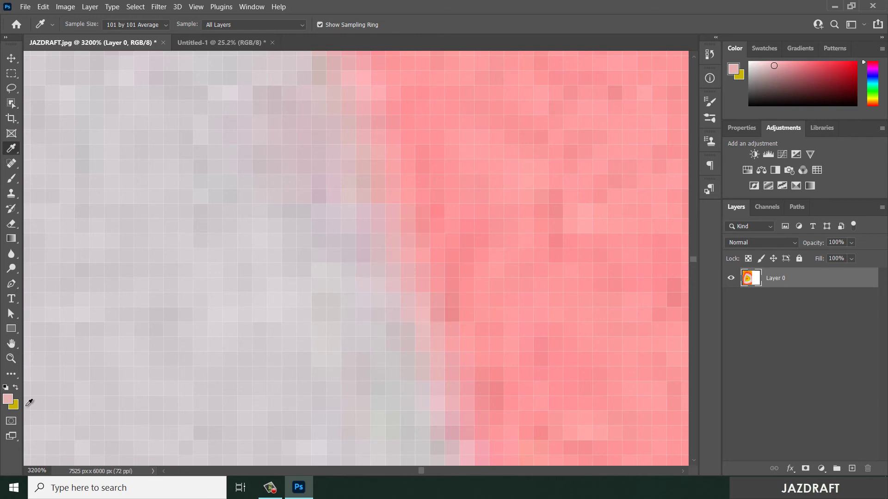
left_click(396, 253)
Step: In the Untitled-1 document, select the GREEN layer and sample the green, red and yellow circles with Sample kept at All Layers
key("ctrl+0")
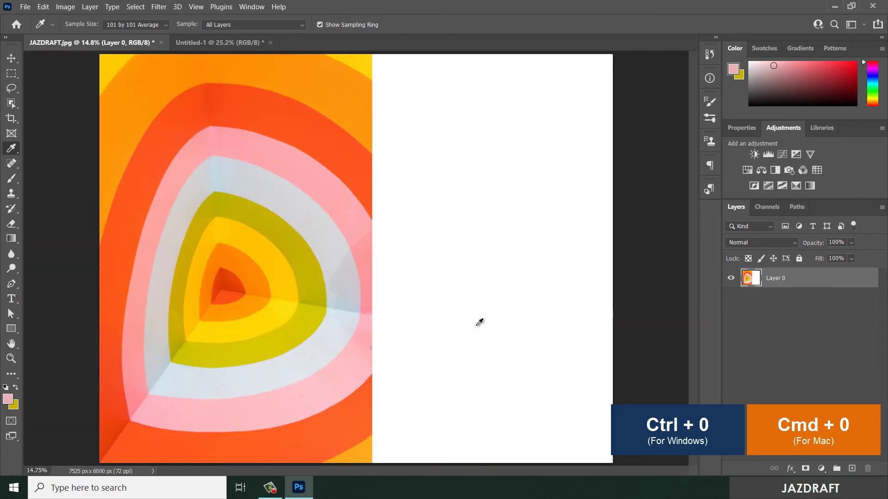
left_click(220, 42)
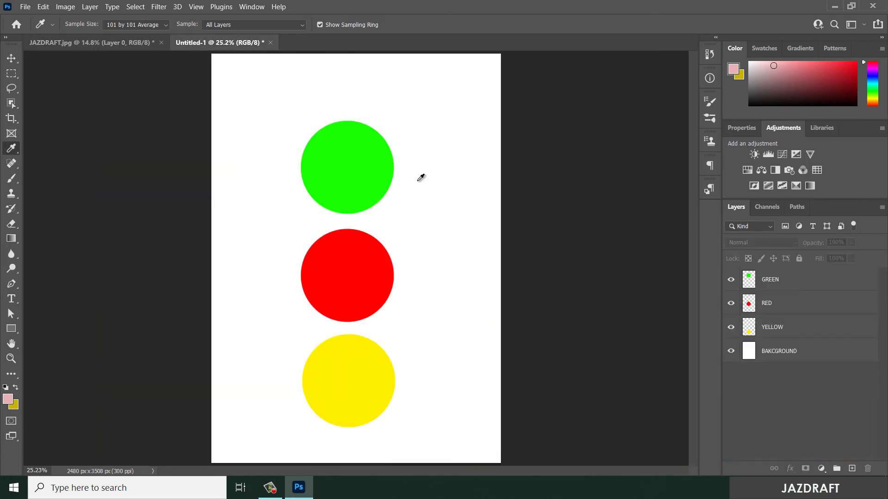
left_click(236, 25)
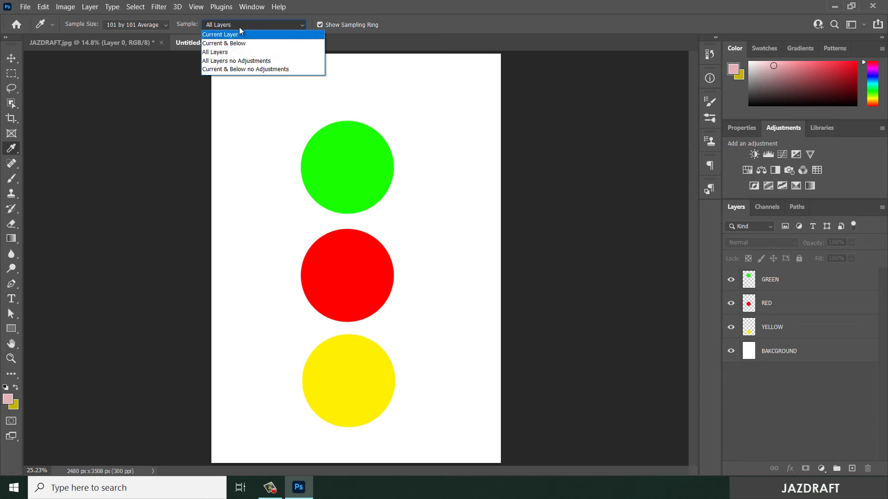
left_click(250, 25)
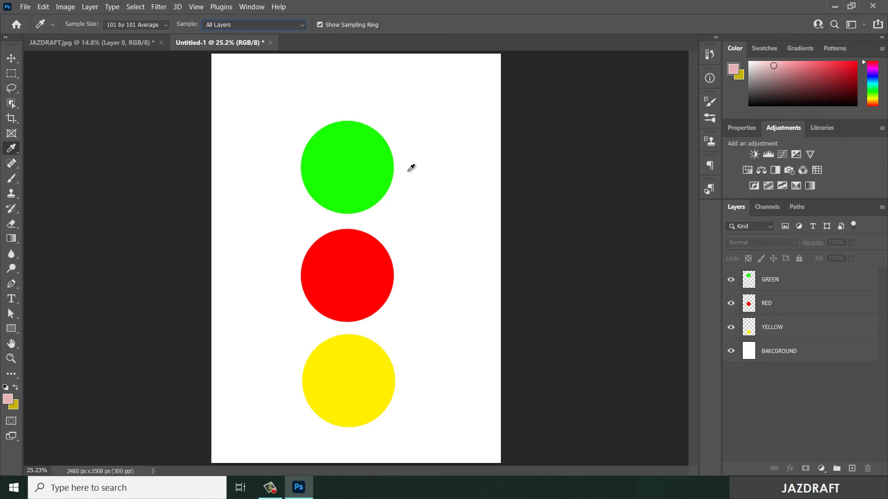
left_click(800, 287)
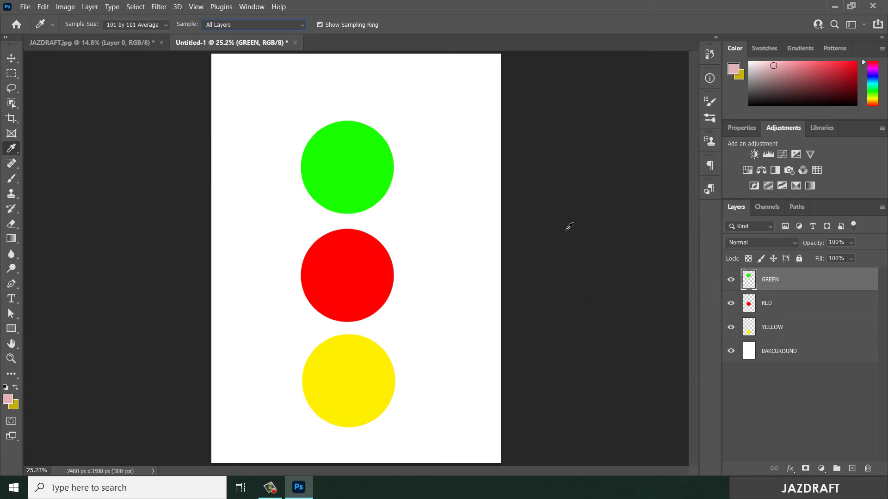
left_click(359, 147)
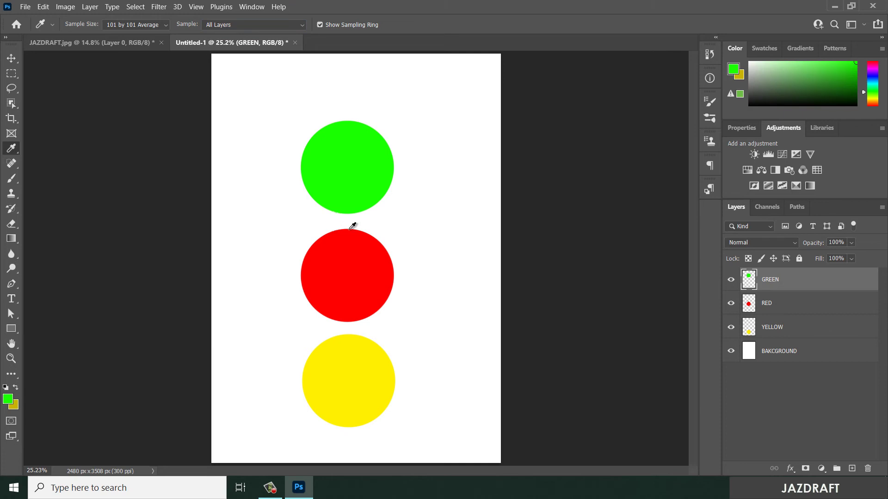
left_click(358, 276)
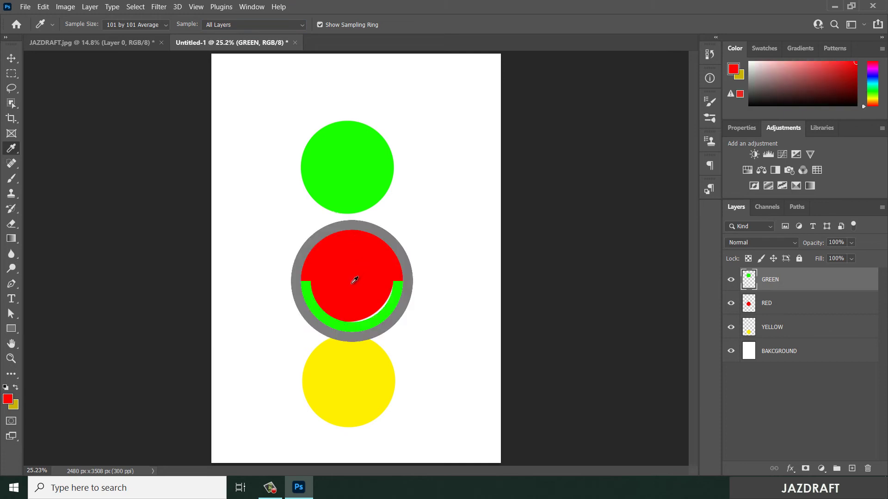
left_click(348, 385)
Step: Set Sample to Current Layer, sample the green circle, and try sampling the red and yellow circles from the GREEN layer
left_click(238, 24)
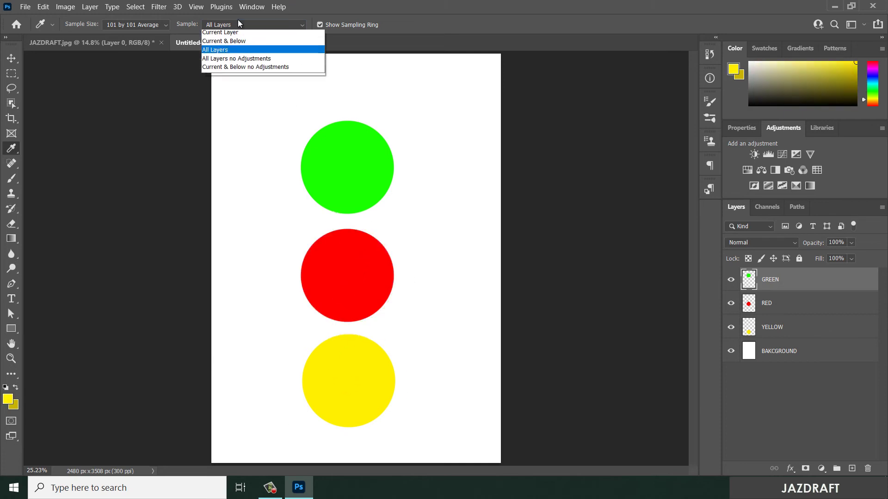
left_click(236, 34)
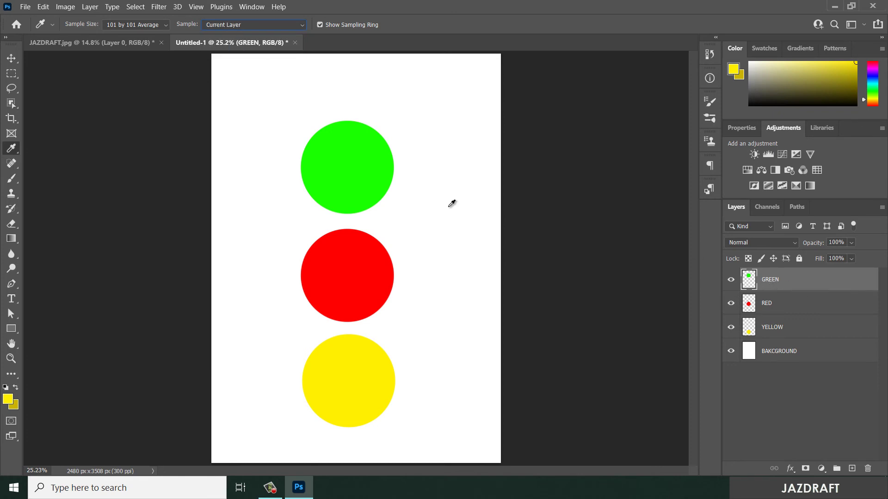
left_click(360, 168)
left_click(362, 149)
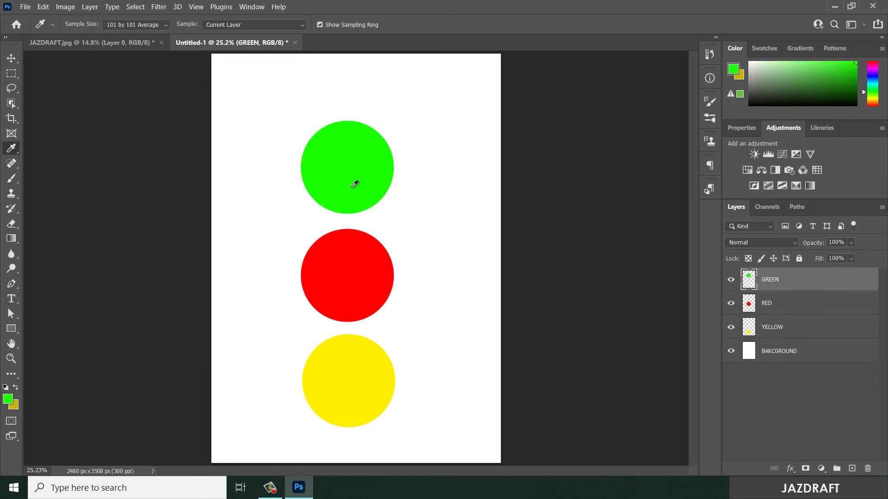
left_click(365, 271)
left_click(349, 373)
Step: Set Sample to Current & Below, select the RED layer, and sample at the green, red and yellow circles
left_click(237, 25)
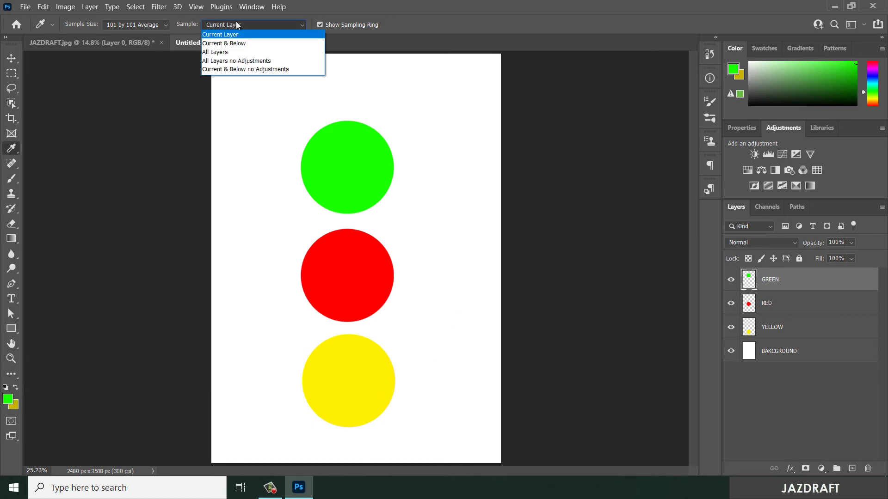
left_click(230, 45)
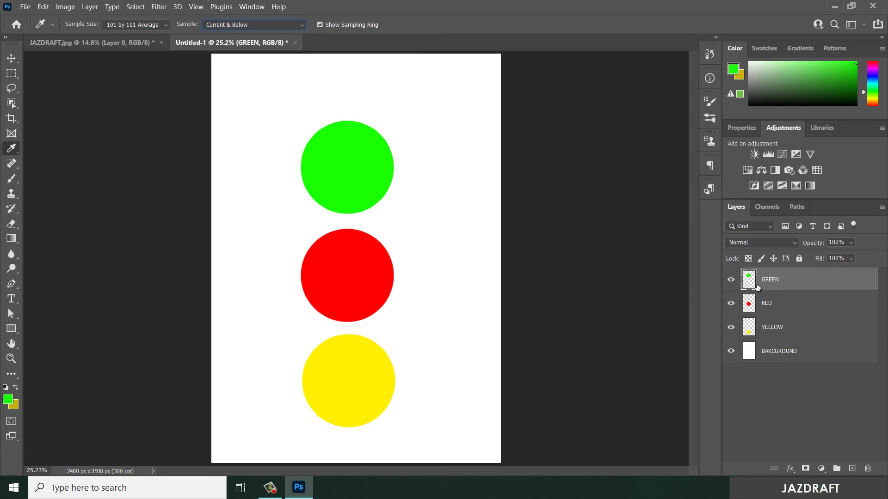
left_click(755, 310)
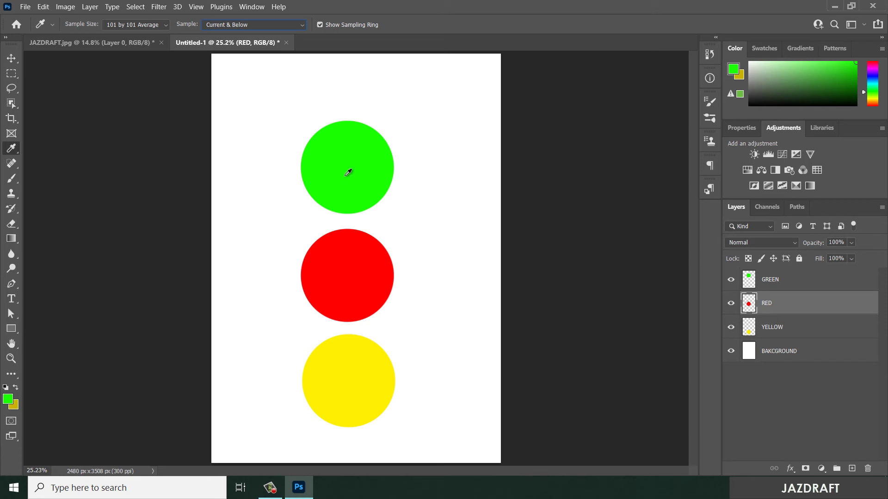
left_click(350, 160)
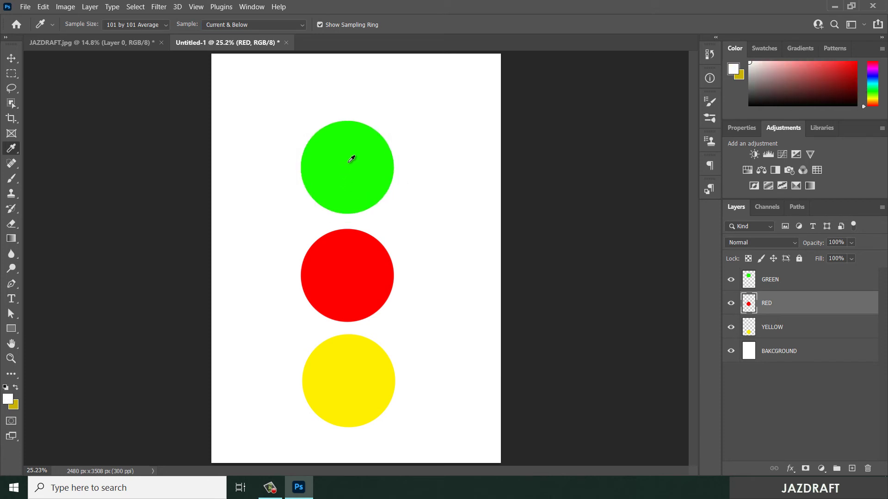
left_click(357, 164)
left_click(357, 161)
left_click(349, 275)
left_click(356, 387)
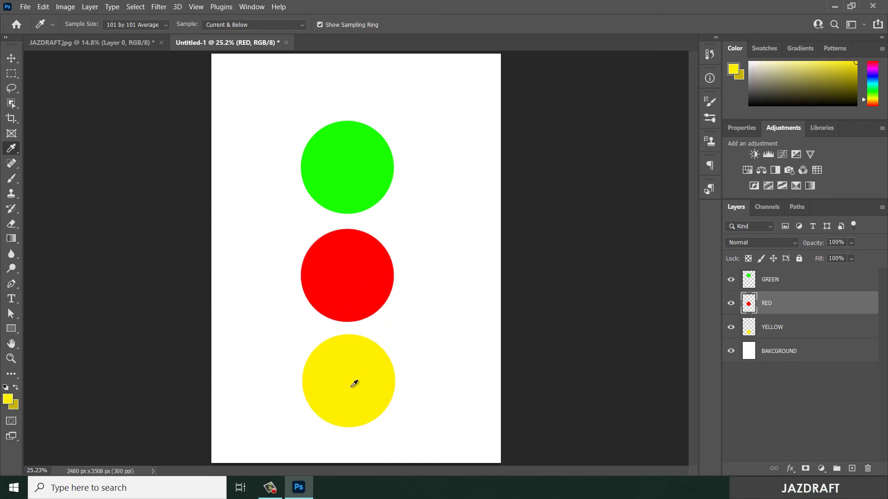
Step: With Sample at Current & Below, sample at the green circle from the RED layer, and all three circles from the GREEN layer
left_click(359, 147)
left_click(359, 147)
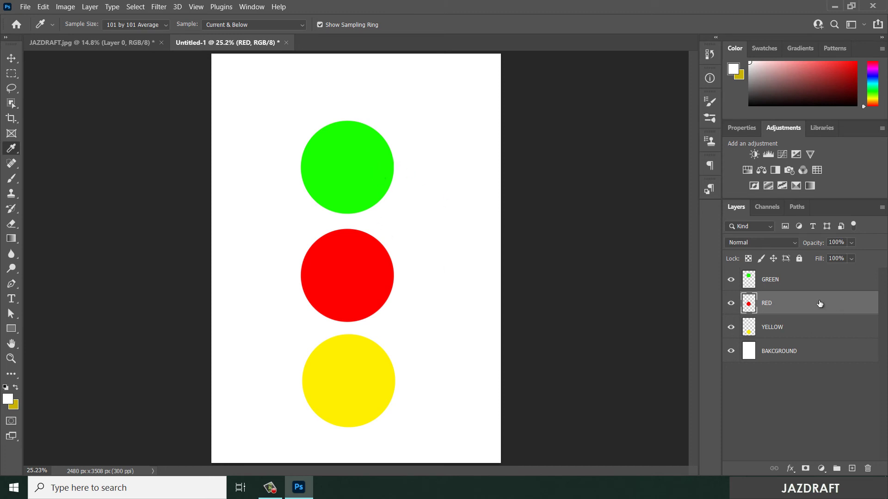
left_click(803, 282)
left_click(356, 169)
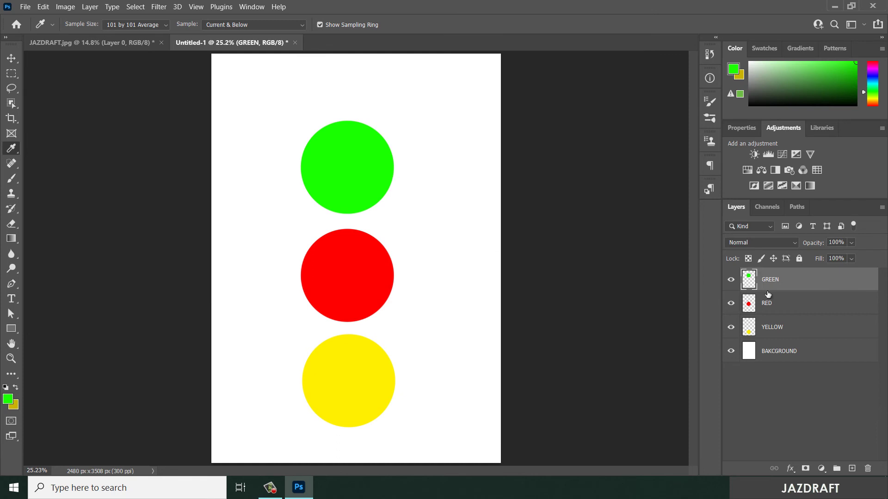
left_click(344, 262)
left_click(359, 376)
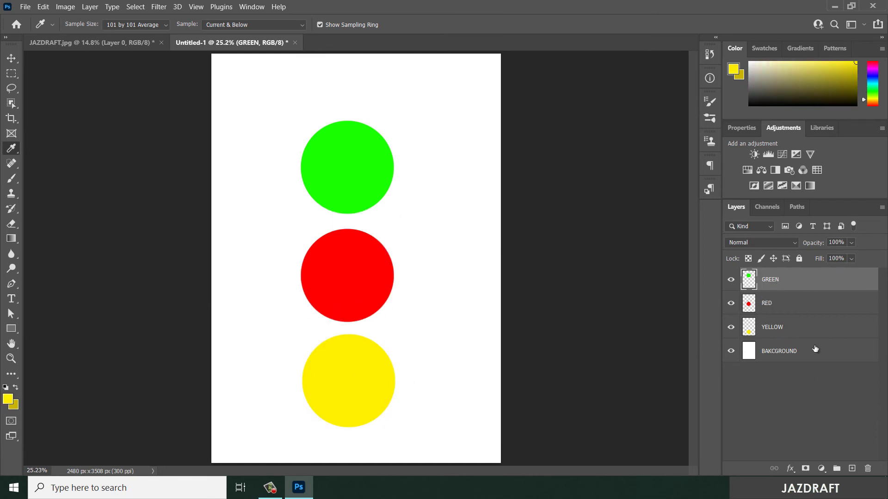
Step: Select the YELLOW layer and sample at the yellow circle, the white background and the green circle
left_click(781, 311)
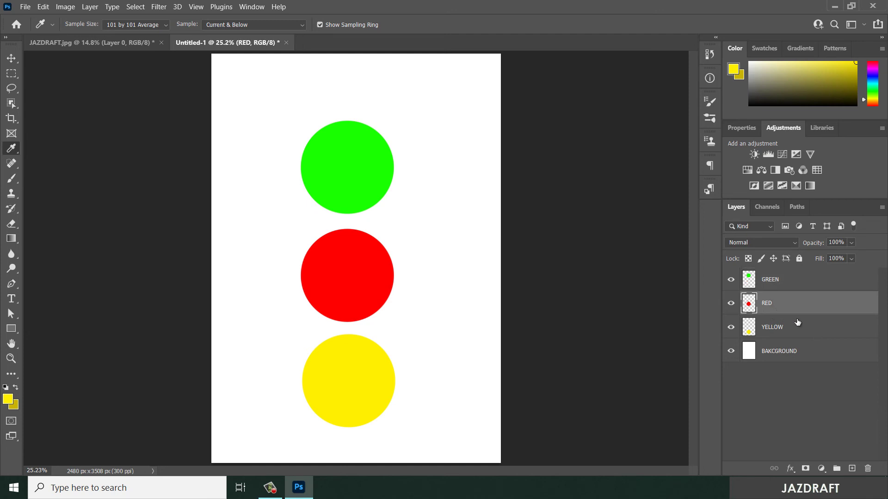
left_click(781, 328)
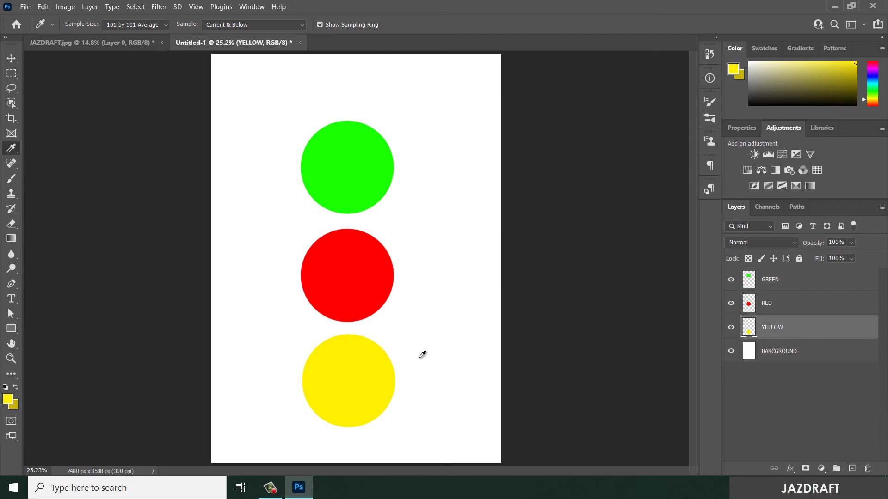
left_click(340, 383)
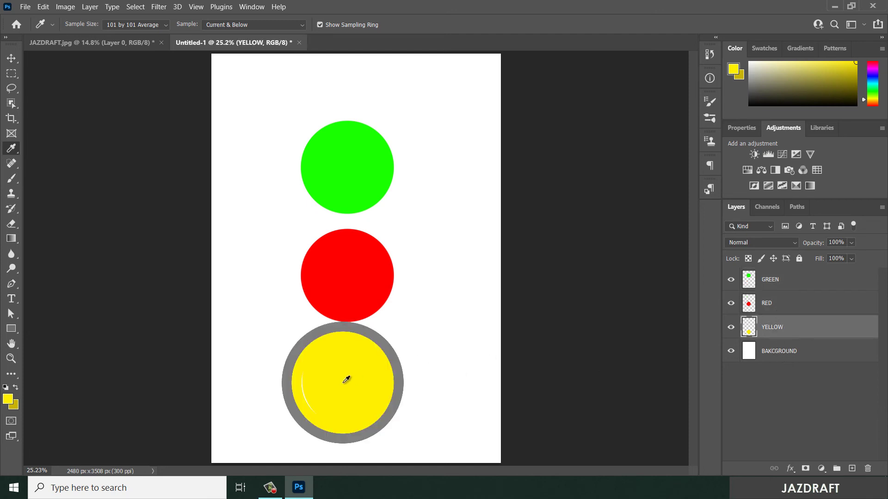
left_click(474, 381)
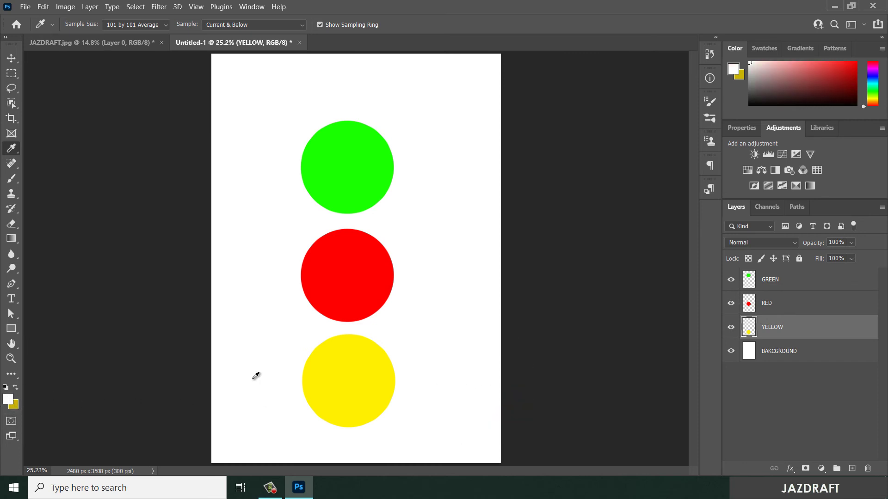
left_click(348, 165)
left_click(295, 25)
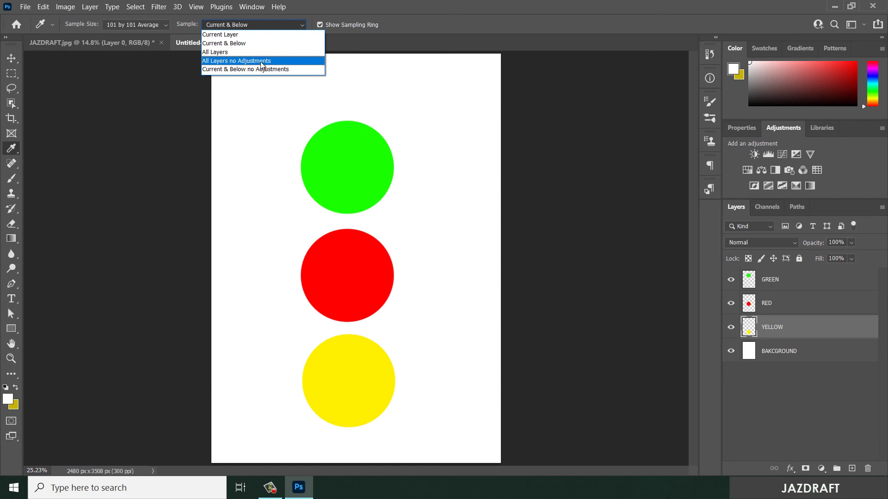
left_click(616, 11)
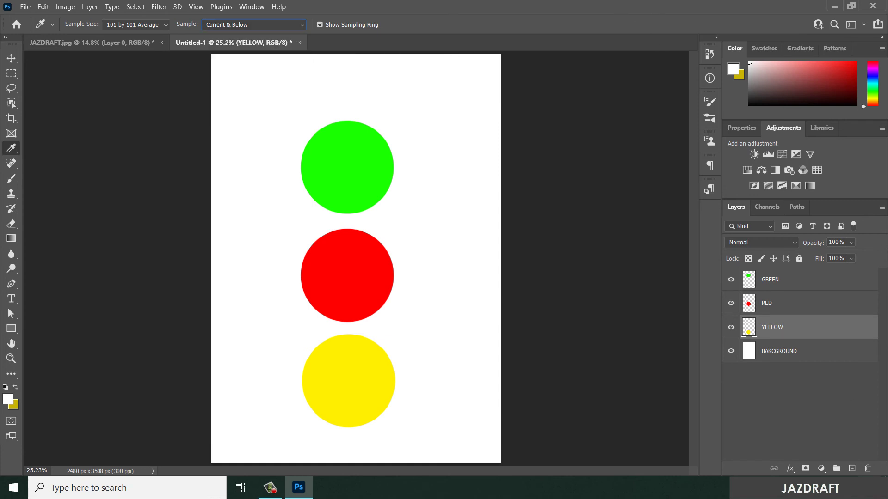
left_click(806, 469)
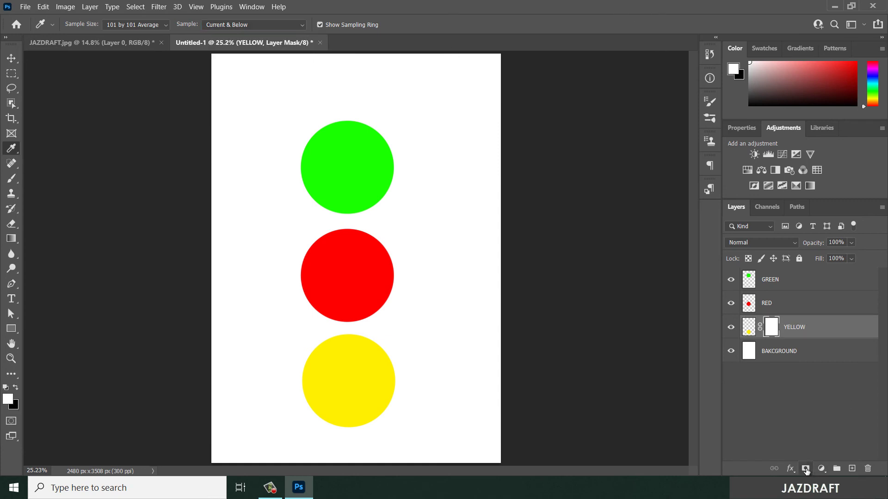
key("ctrl+z")
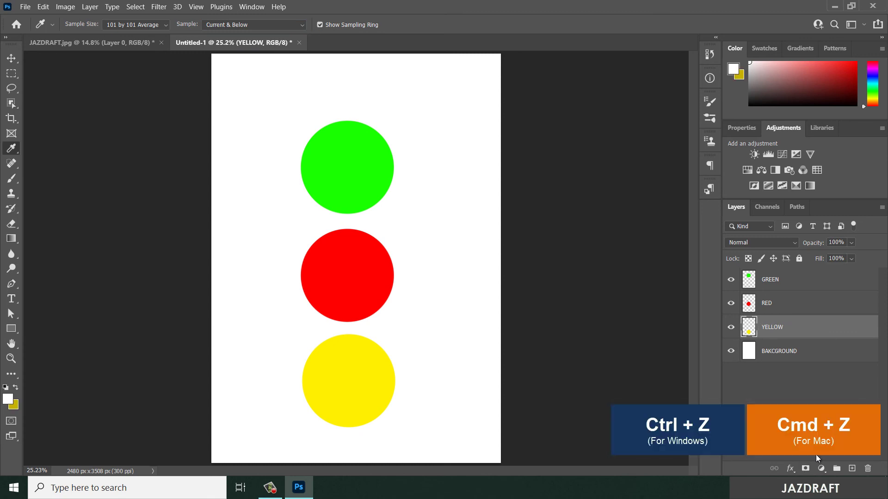
left_click(823, 470)
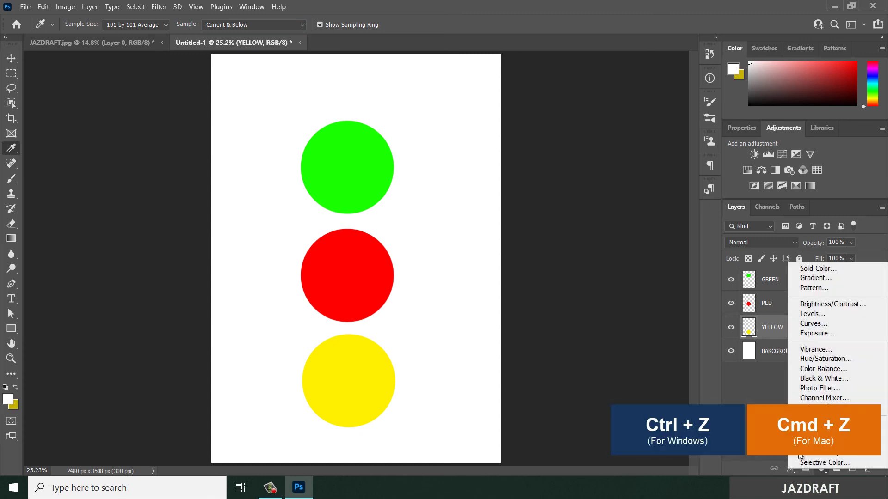
left_click(615, 406)
left_click(827, 470)
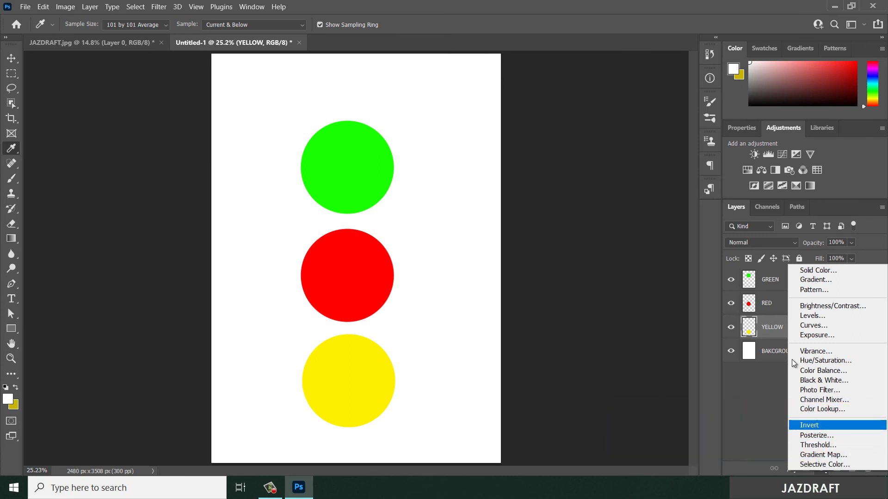
Step: Select the GREEN layer and add an Invert adjustment layer above it
left_click(776, 281)
left_click(806, 281)
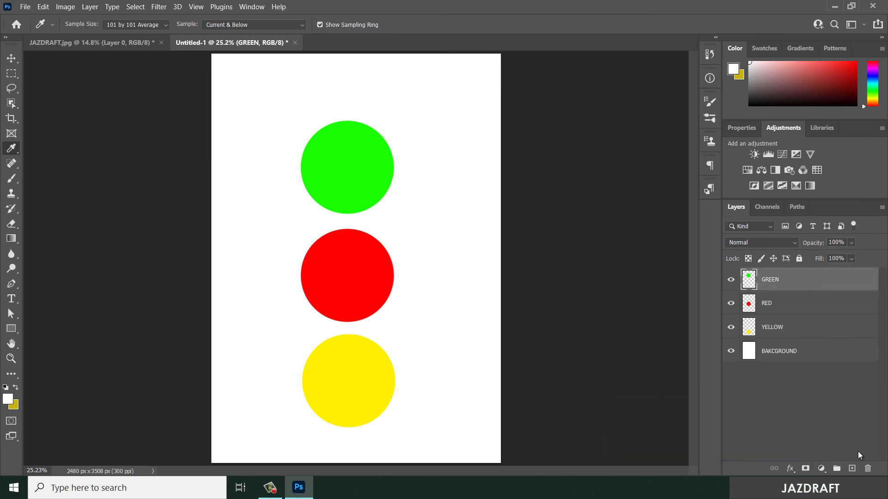
left_click(821, 470)
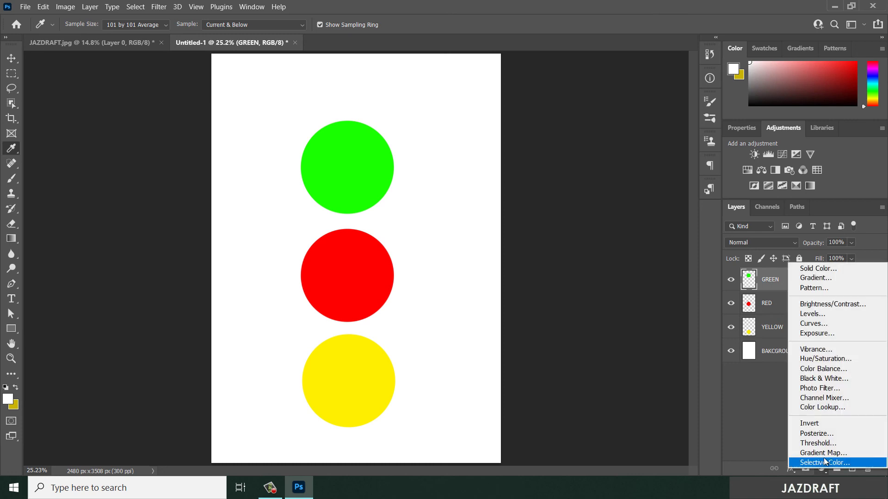
left_click(815, 425)
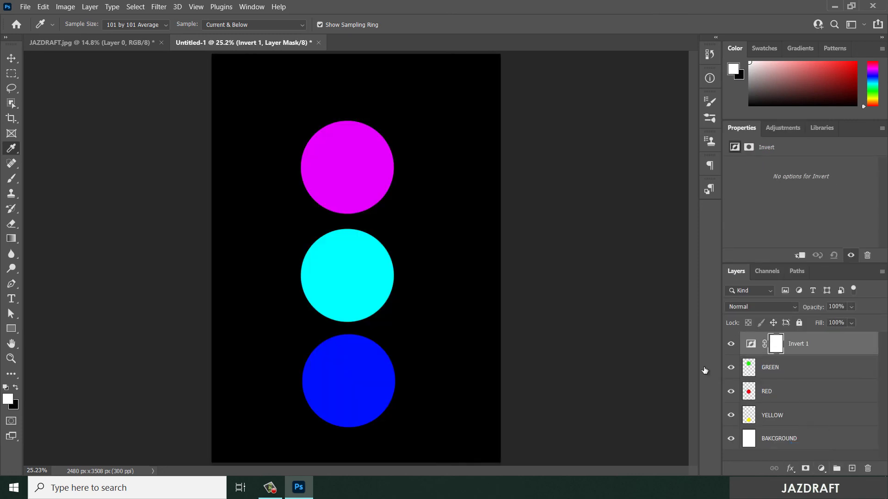
Step: Set Sample to All Layers no Adjustments, target the Invert 1 adjustment instead of its mask, and sample the magenta, cyan and blue circles repeatedly
left_click(226, 25)
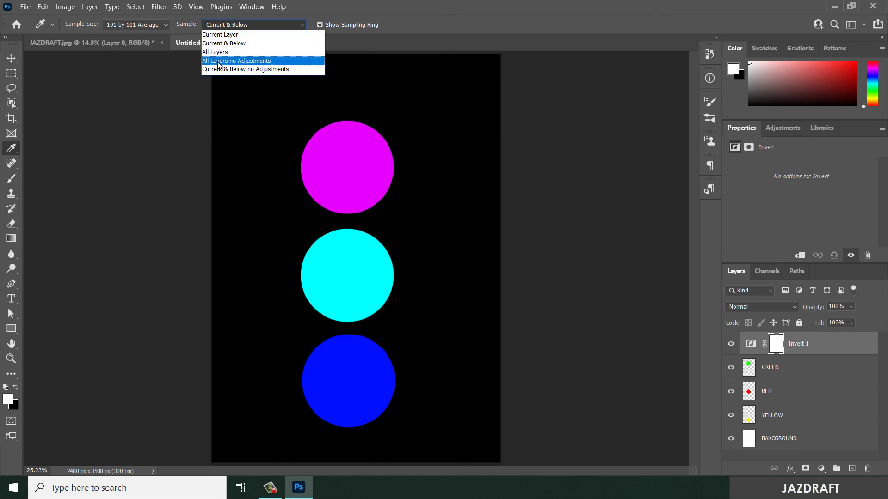
left_click(256, 61)
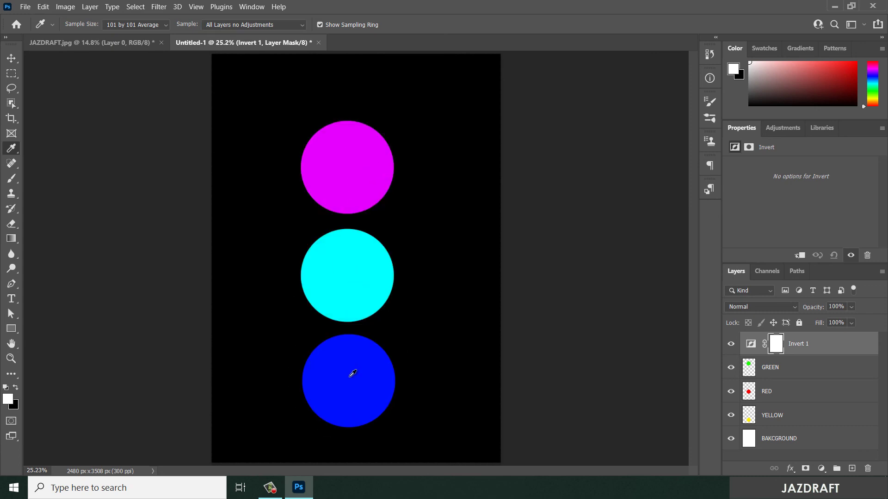
left_click(750, 344)
left_click(357, 267)
left_click(359, 195)
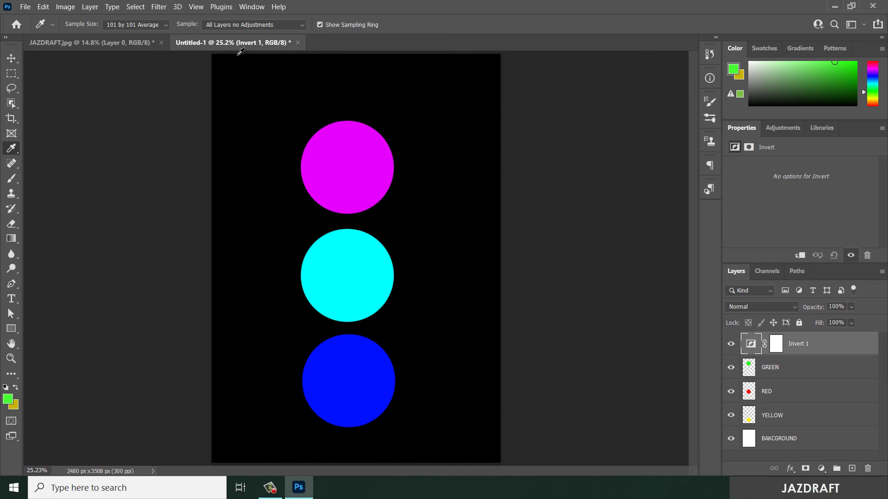
left_click(352, 282)
left_click(348, 391)
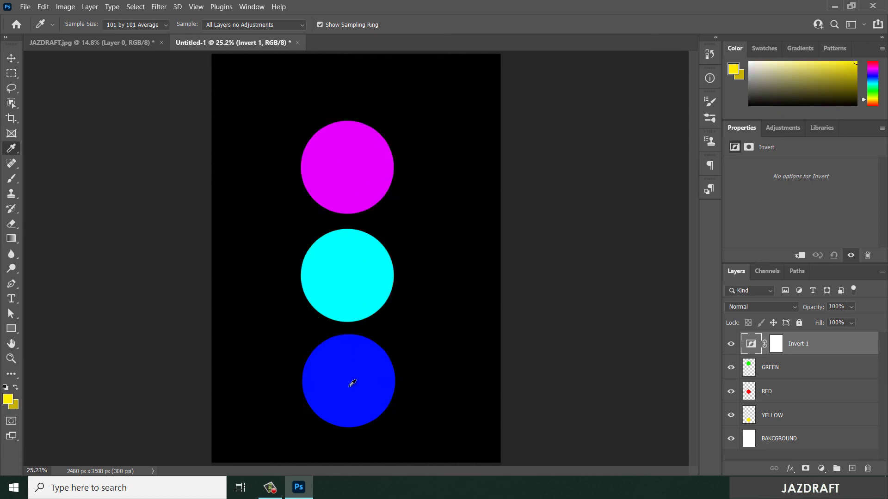
left_click(361, 178)
left_click(360, 260)
left_click(351, 391)
left_click(364, 154)
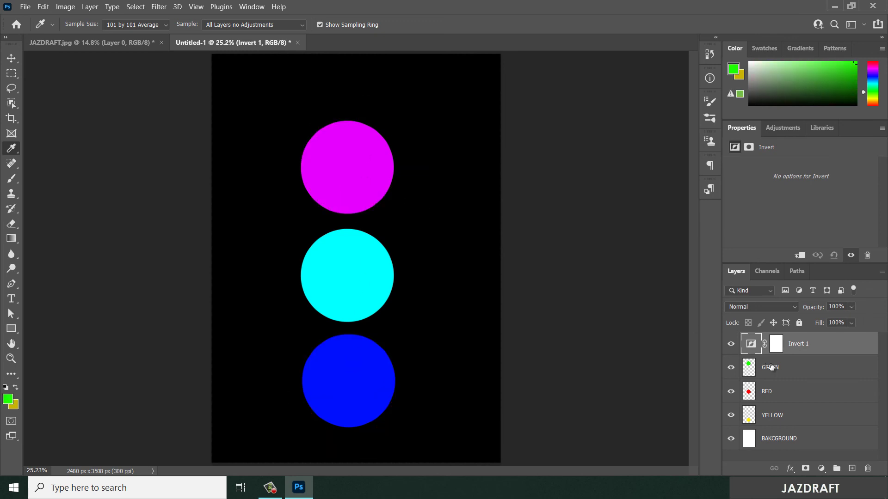
Step: Hide and show the Invert 1 layer to compare the colors, and sample the three inverted circles again
left_click(732, 344)
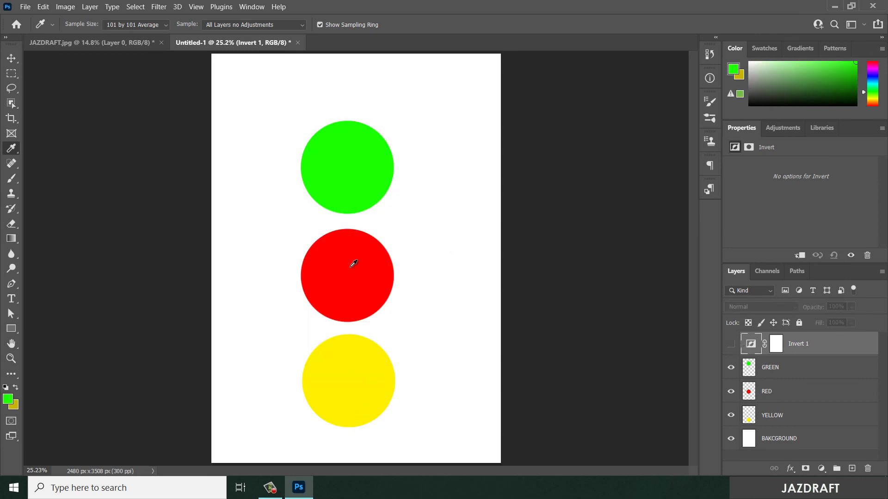
left_click(731, 344)
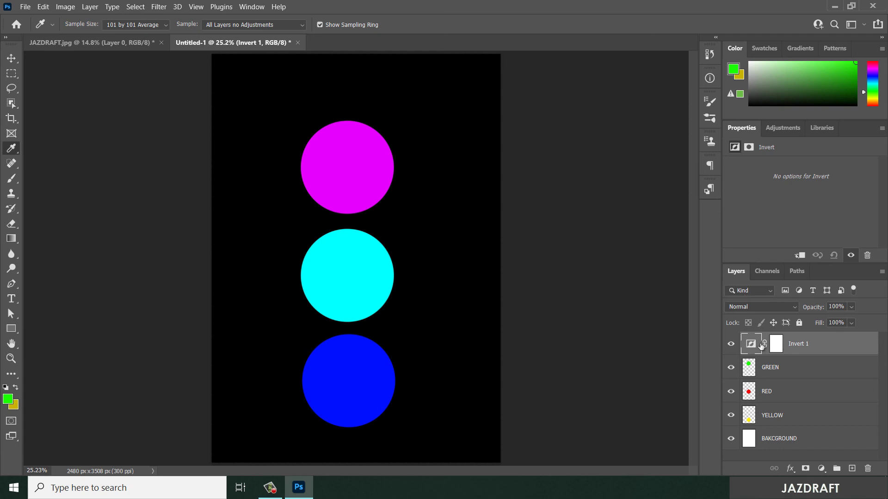
left_click(352, 156)
left_click(359, 279)
left_click(351, 369)
Step: Select the RED layer and sample the cyan and blue circles, the black background and the magenta circle, keeping All Layers no Adjustments
left_click(271, 25)
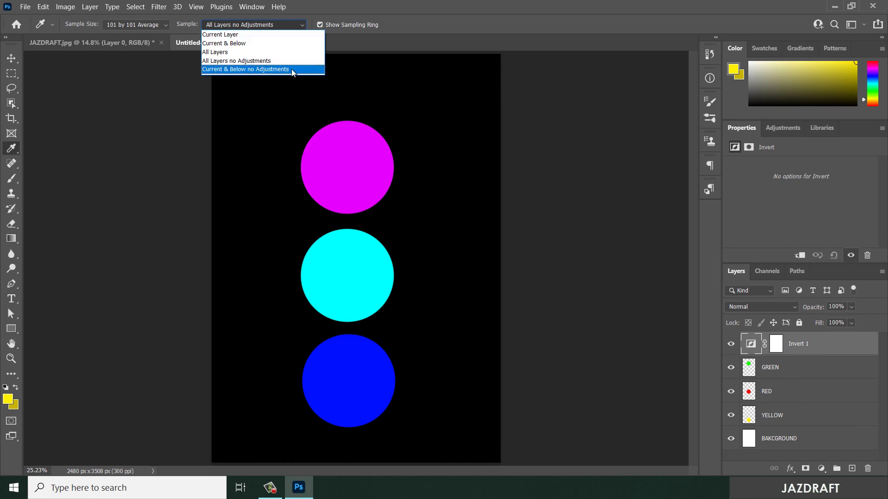
left_click(797, 394)
left_click(814, 396)
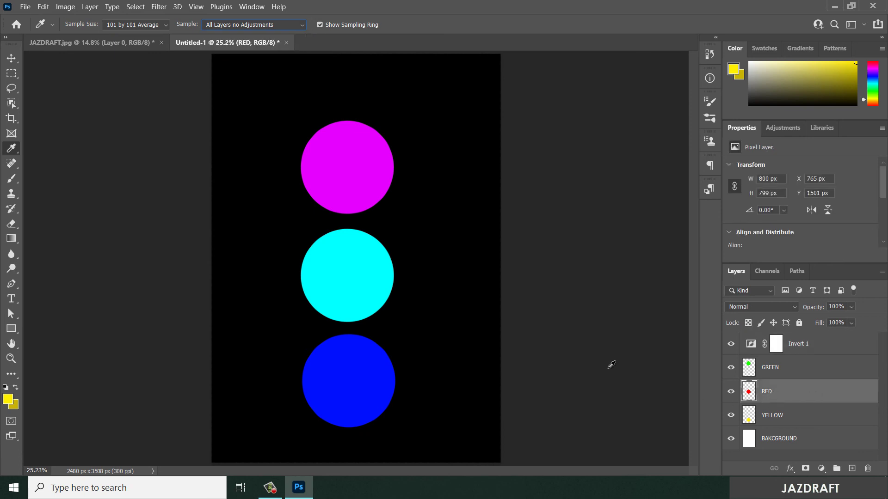
left_click(335, 283)
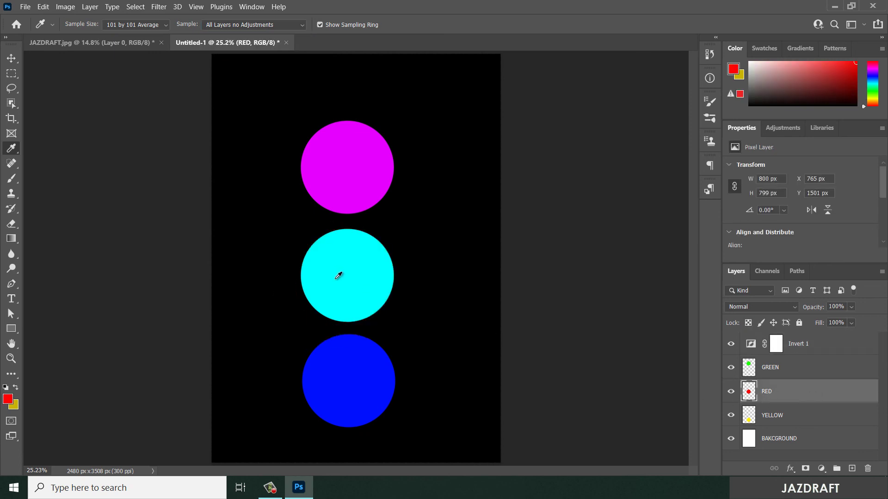
left_click(355, 387)
left_click(465, 345)
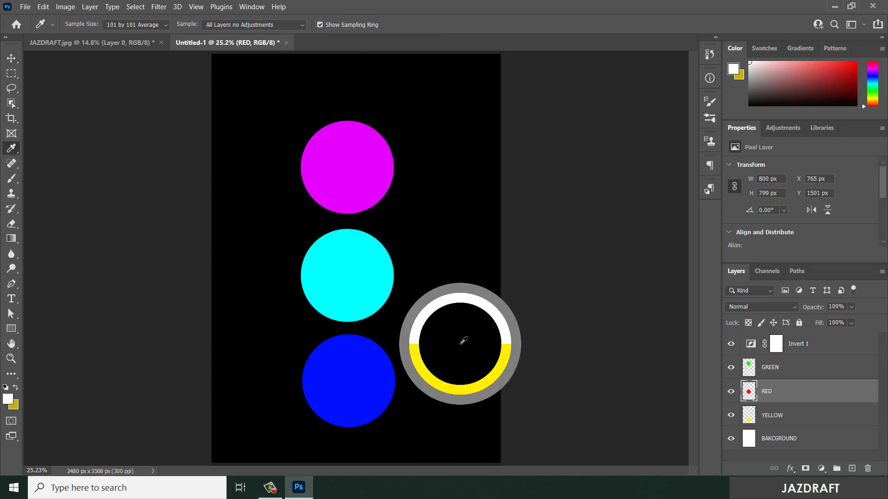
left_click(342, 162)
left_click(353, 160)
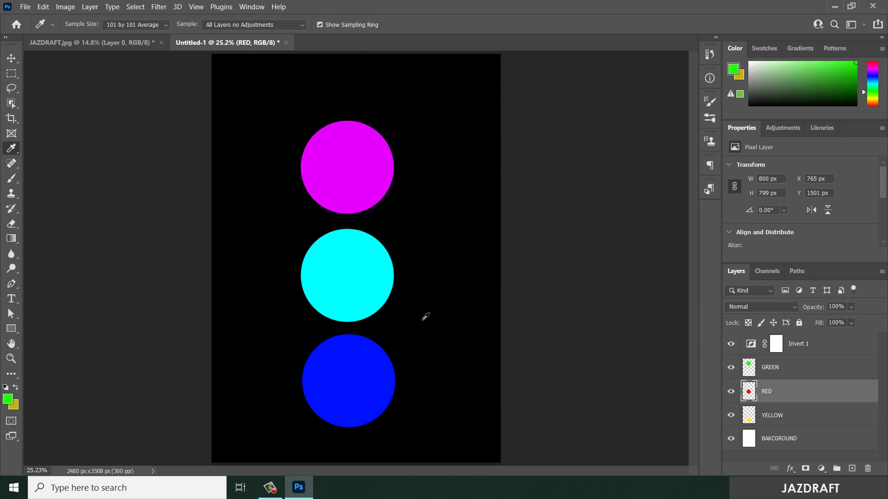
Step: Set Sample to Current & Below no Adjustments and, from the RED layer, sample the cyan circle, blue circle and black background
left_click(269, 22)
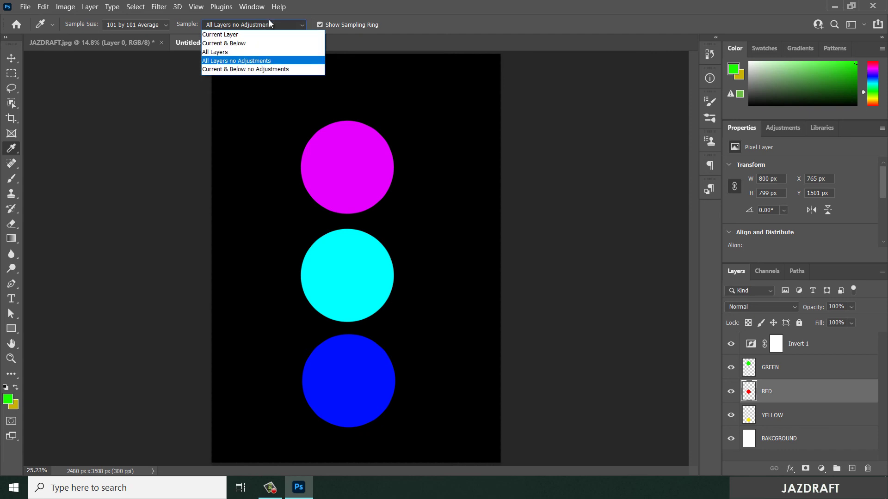
left_click(219, 69)
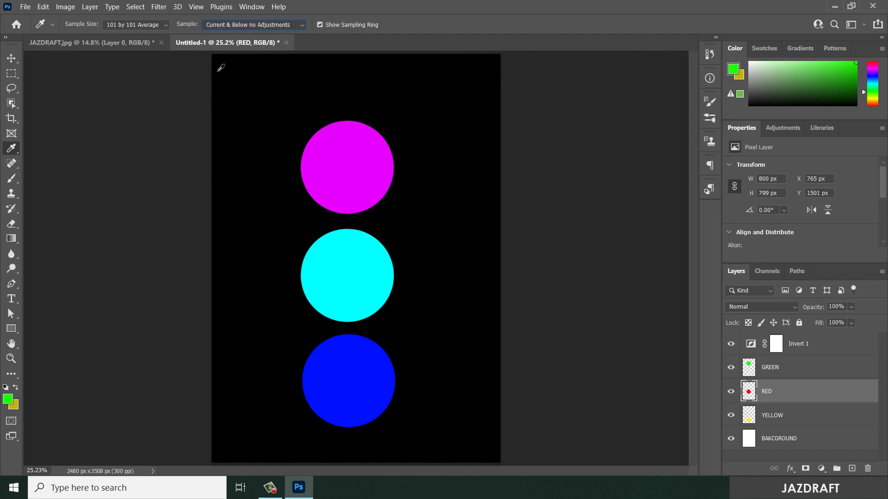
left_click(798, 375)
left_click(773, 395)
left_click(353, 290)
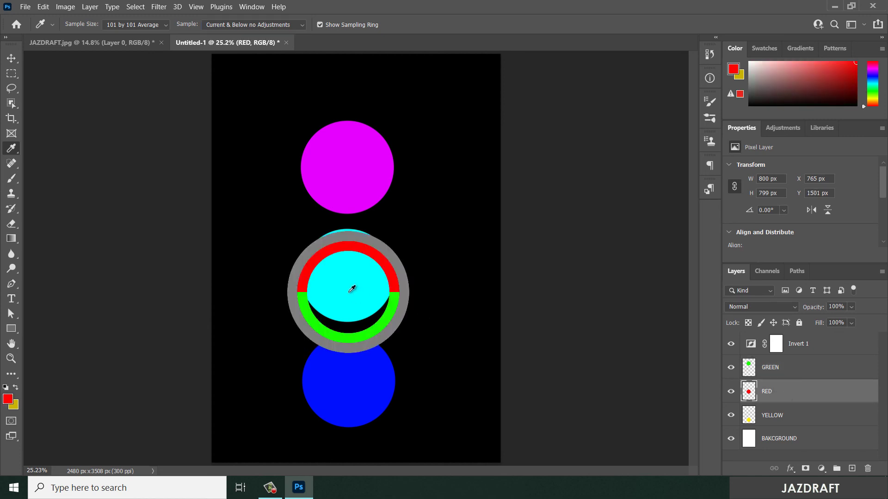
left_click(340, 396)
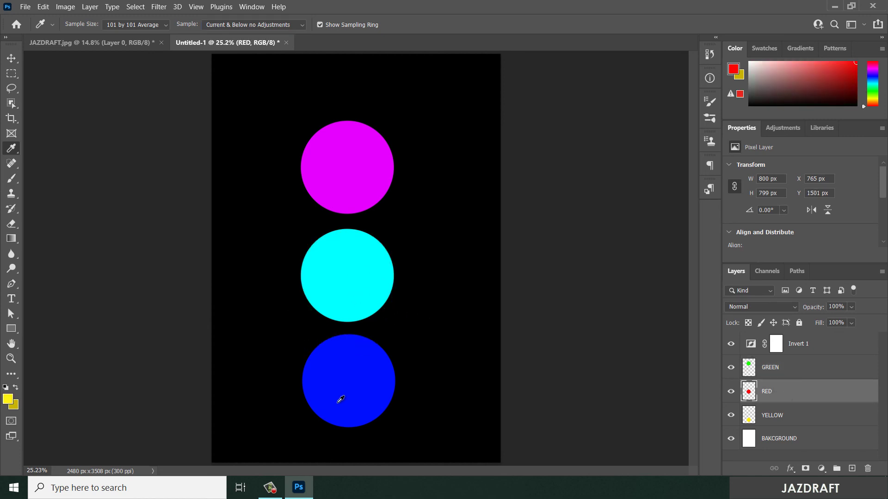
left_click(478, 324)
Step: Hide the Invert 1 adjustment layer and switch to the JAZDRAFT.jpg document
left_click(731, 344)
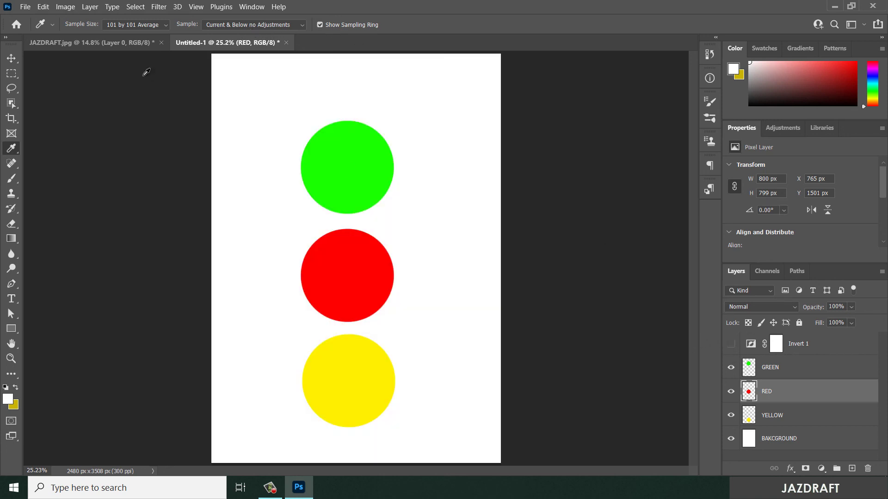
left_click(119, 46)
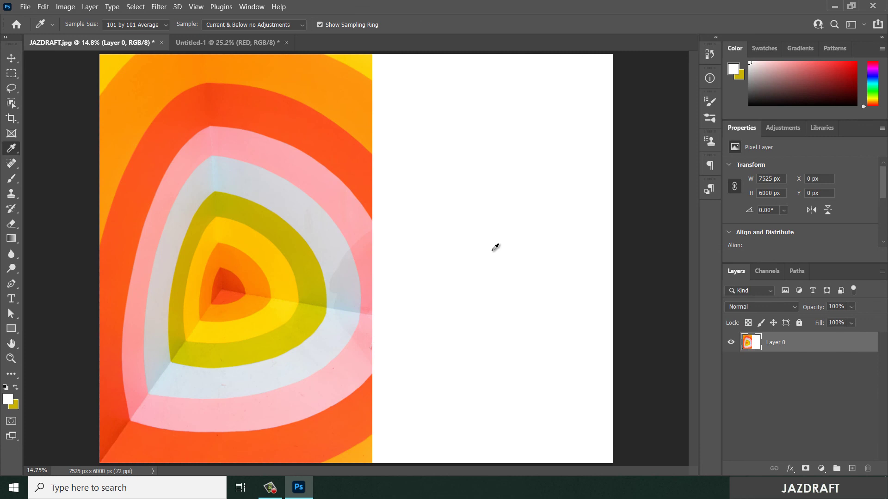